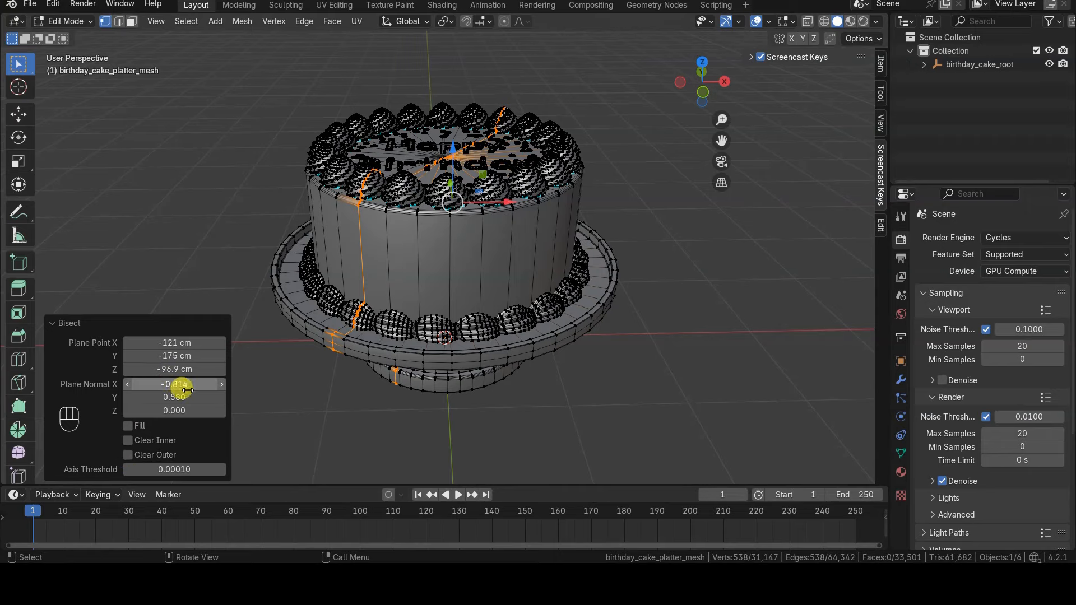
Undo the bisect cut through the cake and platter mesh
middle_click_drag(312, 365, 363, 413)
key("ctrl+z")
key("ctrl+z")
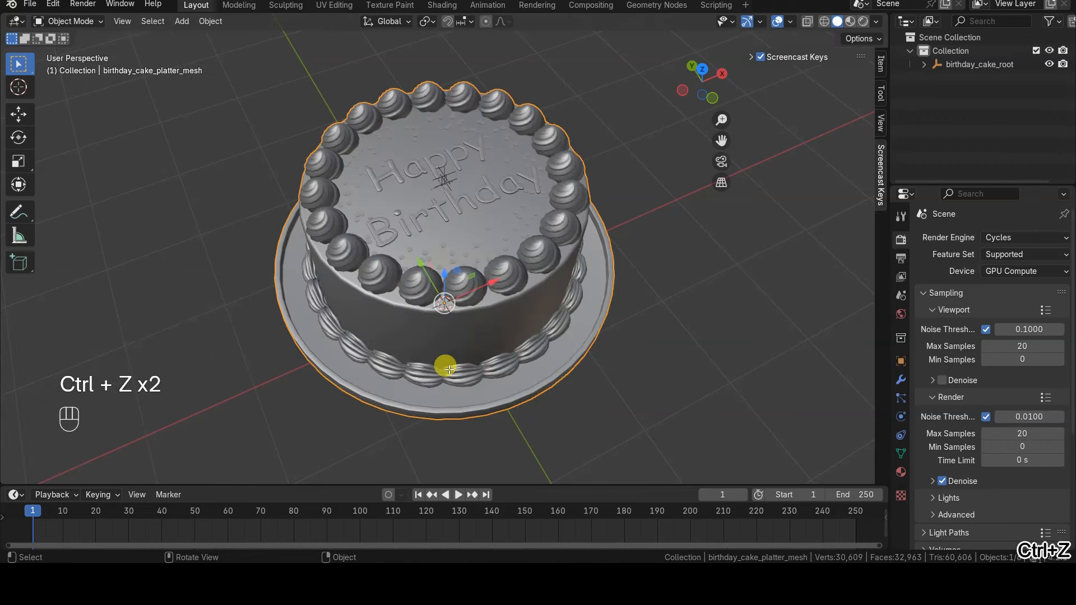
Separate one frosting swirl on the cake's top rim from the cake mesh into its own object
key("Tab")
key("alt+a")
scroll(422, 235, "up", 2)
key("l")
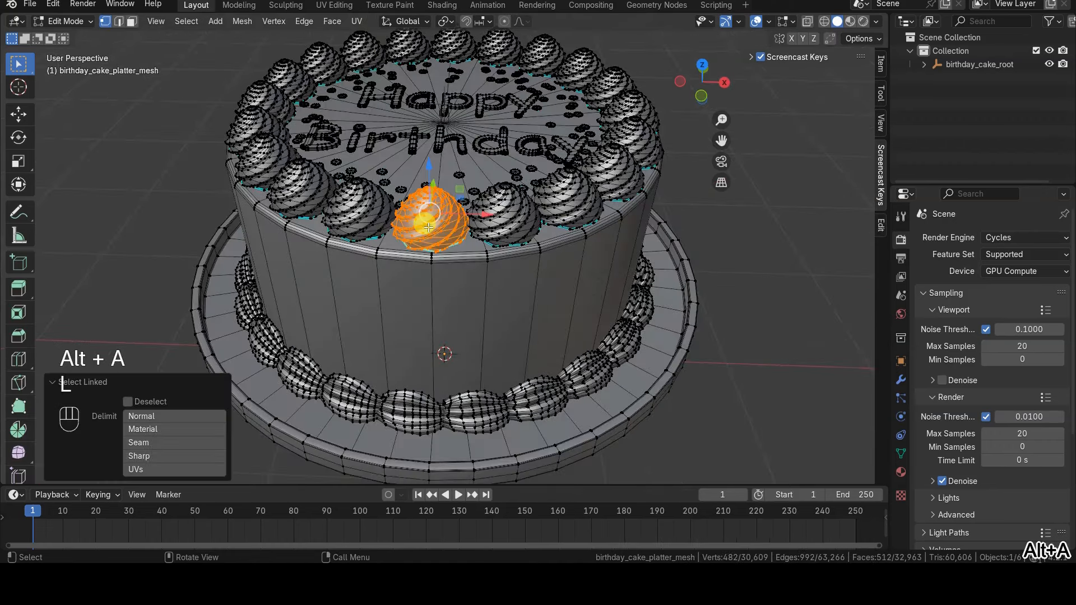
key("p")
left_click(428, 227)
key("Tab")
left_click(459, 240)
Try moving the separated frosting swirl away from the cake, and undo the move
key("g")
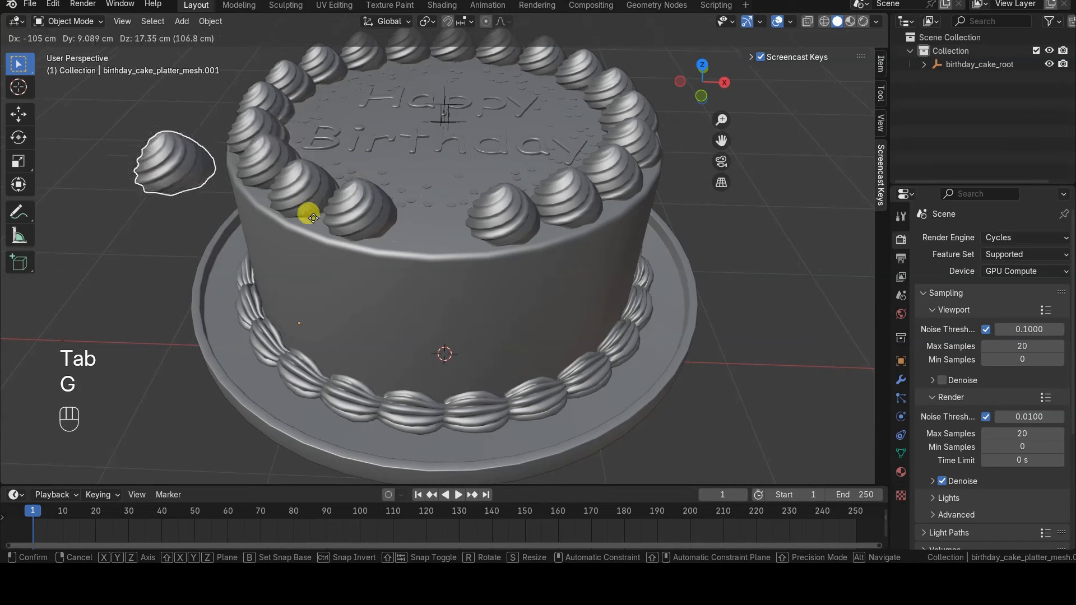
left_click(412, 329)
key("ctrl+z")
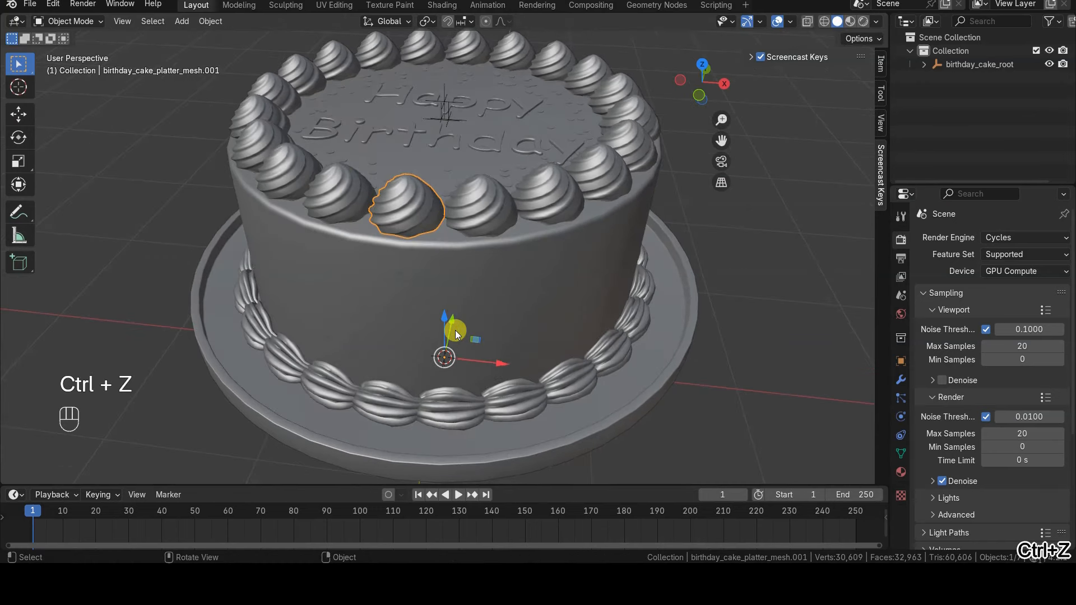
scroll(185, 444, "down", 2)
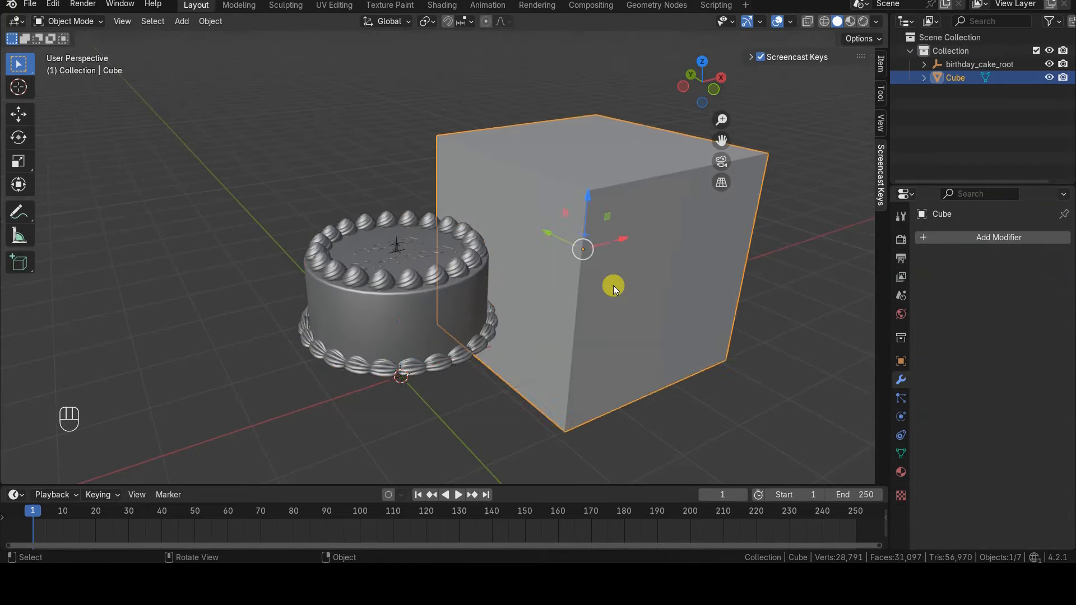
Move the cutting cube along the X axis into the cake and hide it
key("g")
key("x")
left_click(560, 289)
key("h")
mouse_move(563, 341)
middle_mouse_down()
mouse_move(427, 336)
mouse_move(442, 319)
mouse_move(550, 343)
middle_mouse_up()
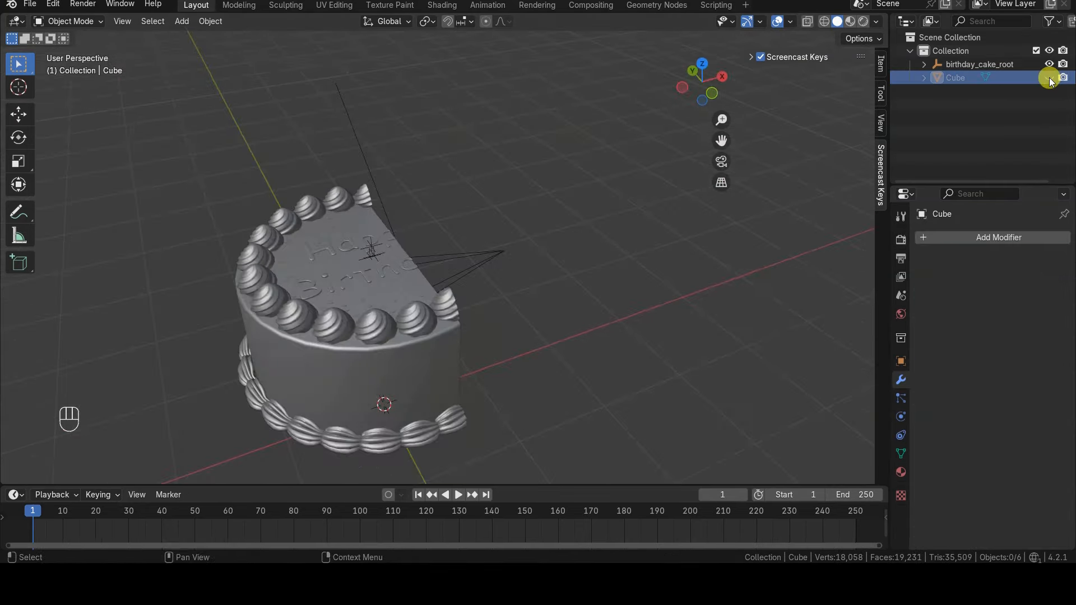
Unhide the cutting cube and shift it along the X axis
left_click(1049, 78)
key("g")
key("x")
left_click(704, 312)
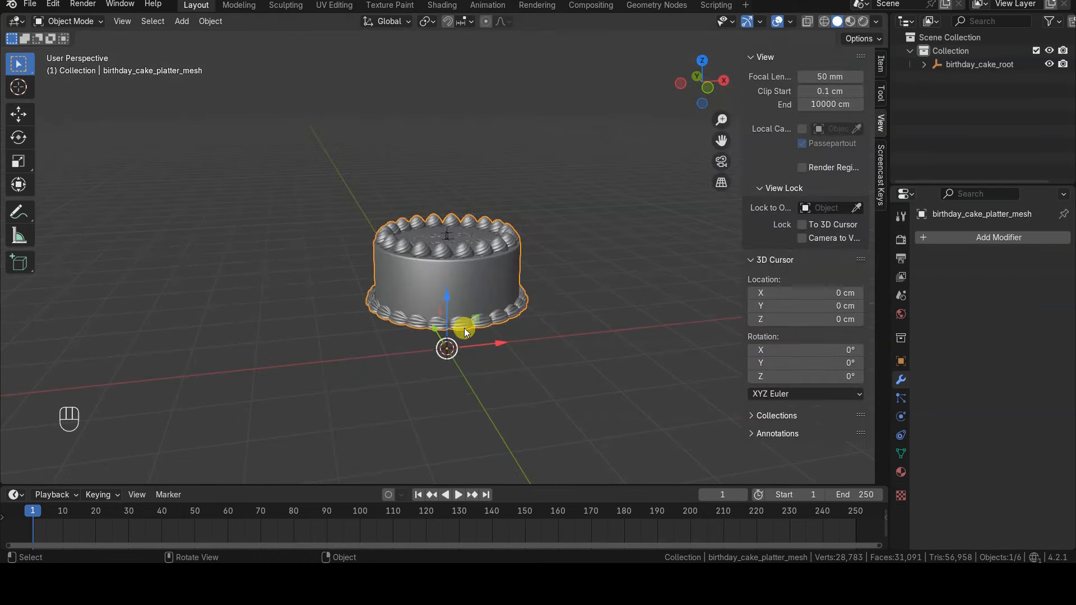
Switch to the front view and set the viewport's clip end to 150 cm to section the cake
key("KP_1")
left_click(822, 101)
type("10")
key("Return")
left_click_drag(823, 103, 887, 103)
scroll(564, 270, "up", 4)
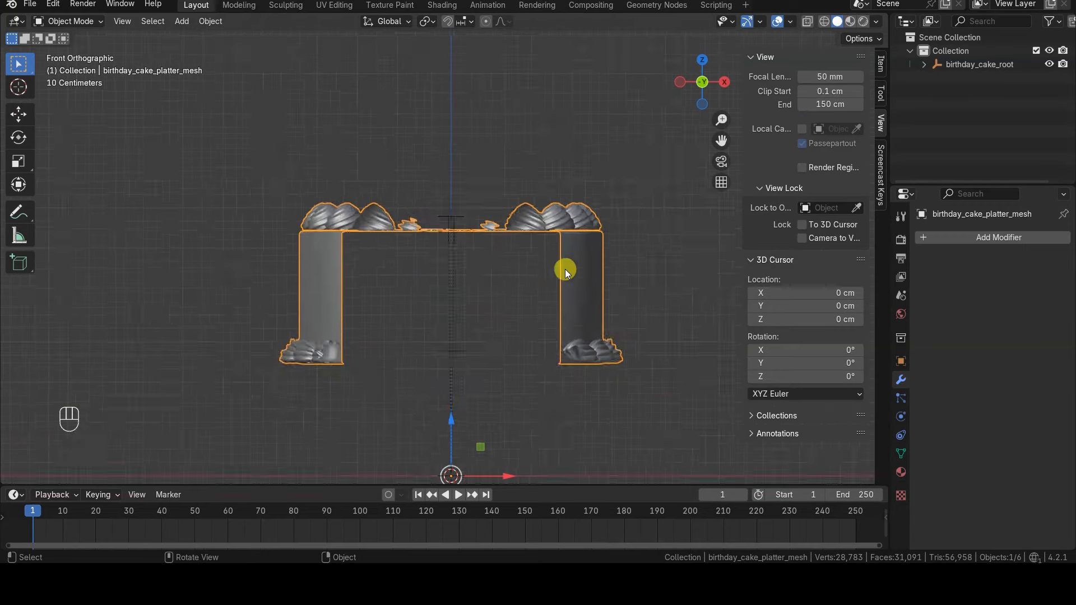
Set the viewport's clip end to 10000 cm and return to a perspective view of the cake
mouse_move(822, 104)
left_mouse_down()
mouse_move(874, 104)
mouse_move(822, 102)
left_mouse_up()
left_click(823, 104)
type("10000")
key("Return")
scroll(460, 214, "down", 3)
middle_click_drag(459, 214, 513, 251)
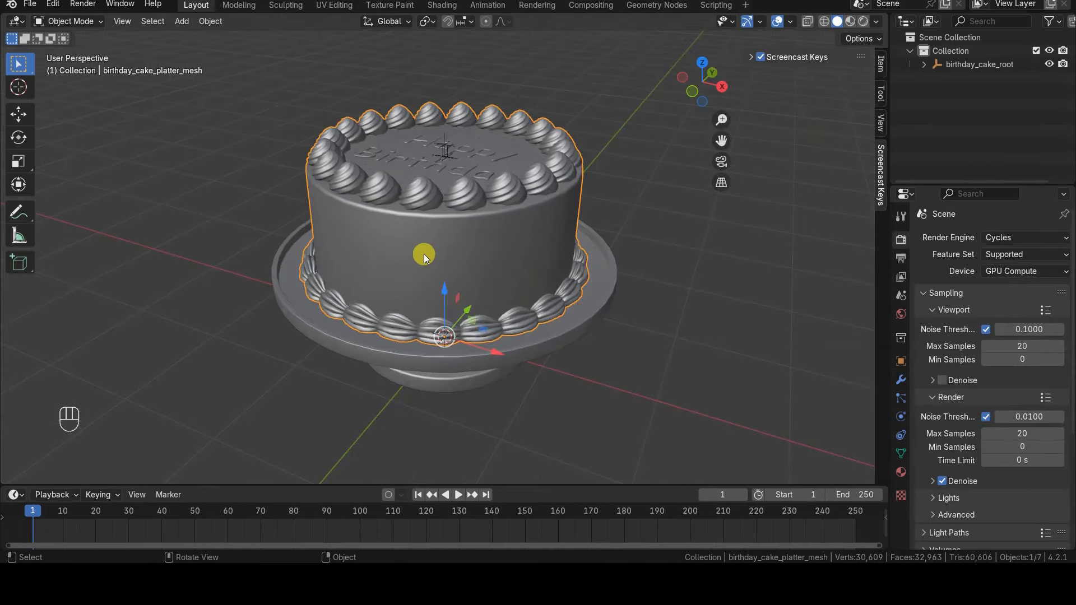
Select all of the cake mesh's geometry and hide the cake stand, ending in Edit Mode on the cake
key("Tab")
key("alt+a")
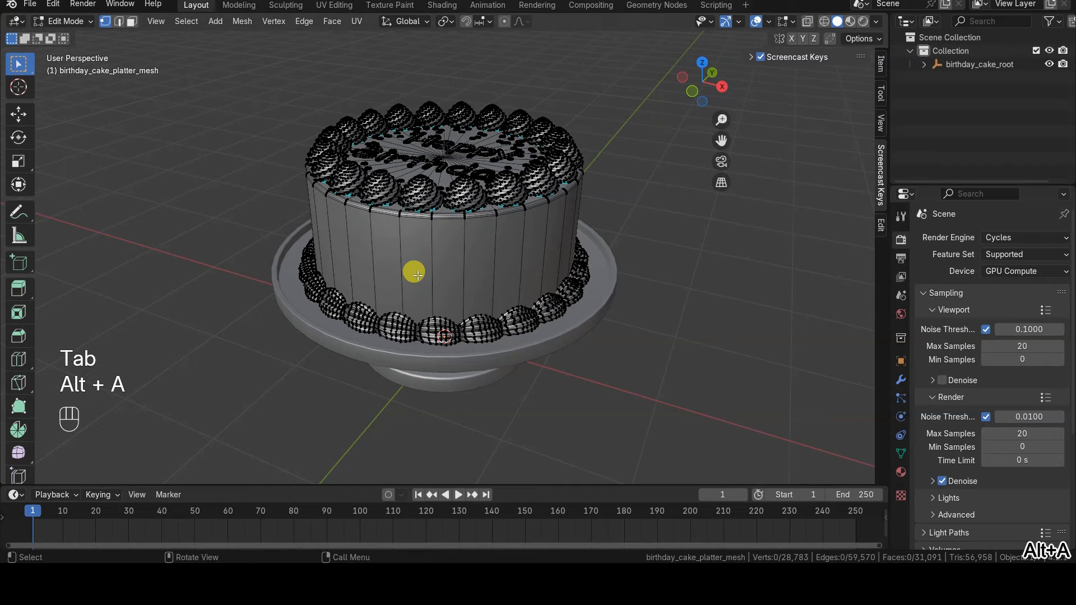
key("a")
key("Tab")
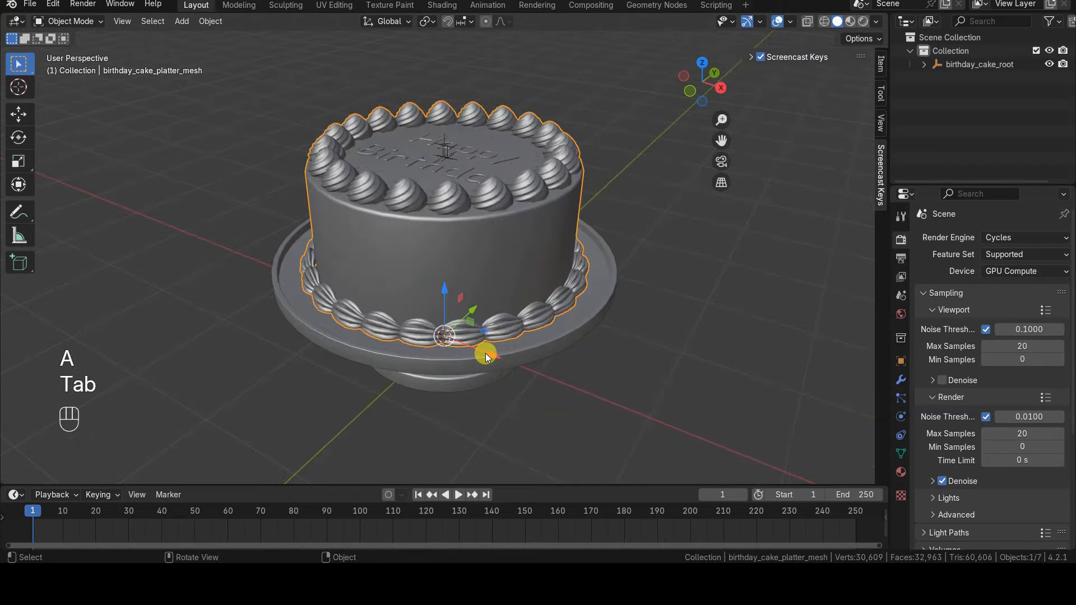
key("h")
key("Tab")
middle_click_drag(487, 247, 492, 289)
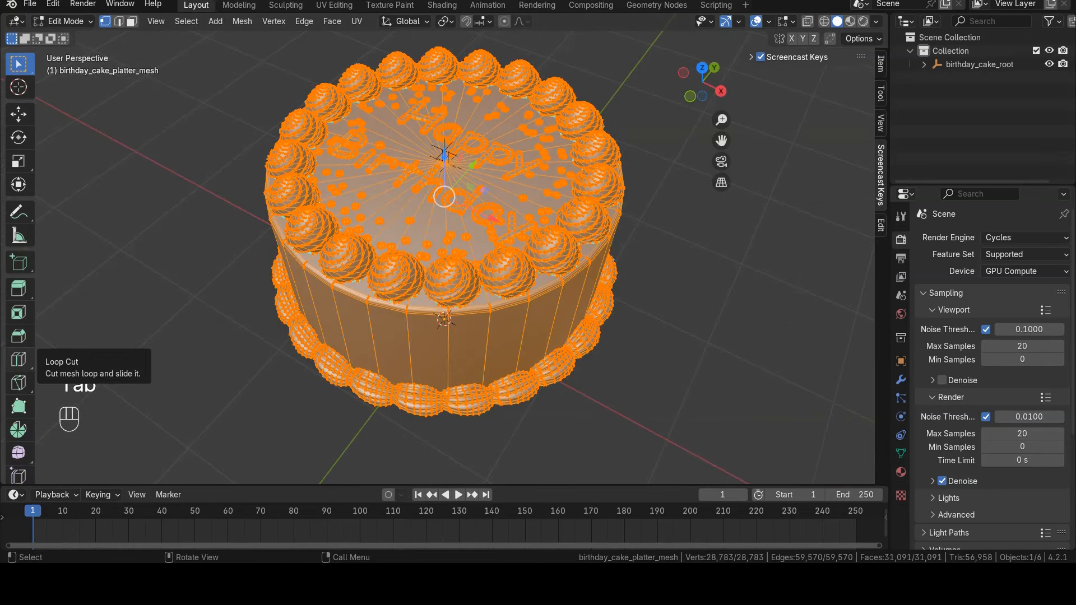
Reselect the cake's entire mesh in Edit Mode and activate the Bisect tool
middle_click_drag(493, 354, 425, 348)
key("Tab")
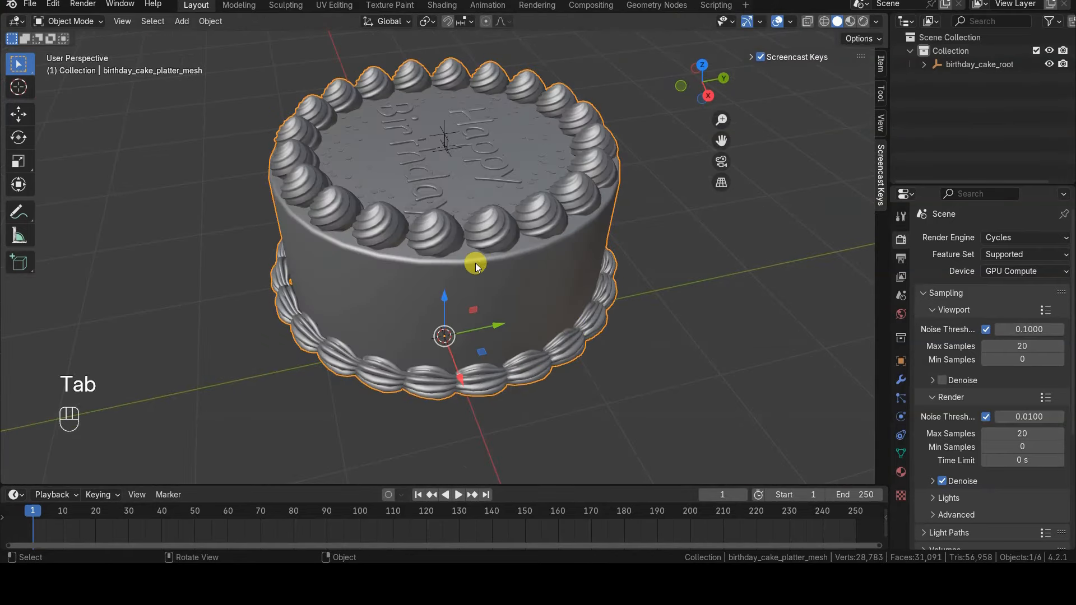
middle_click_drag(428, 271, 533, 293)
key("Tab")
key("alt+a")
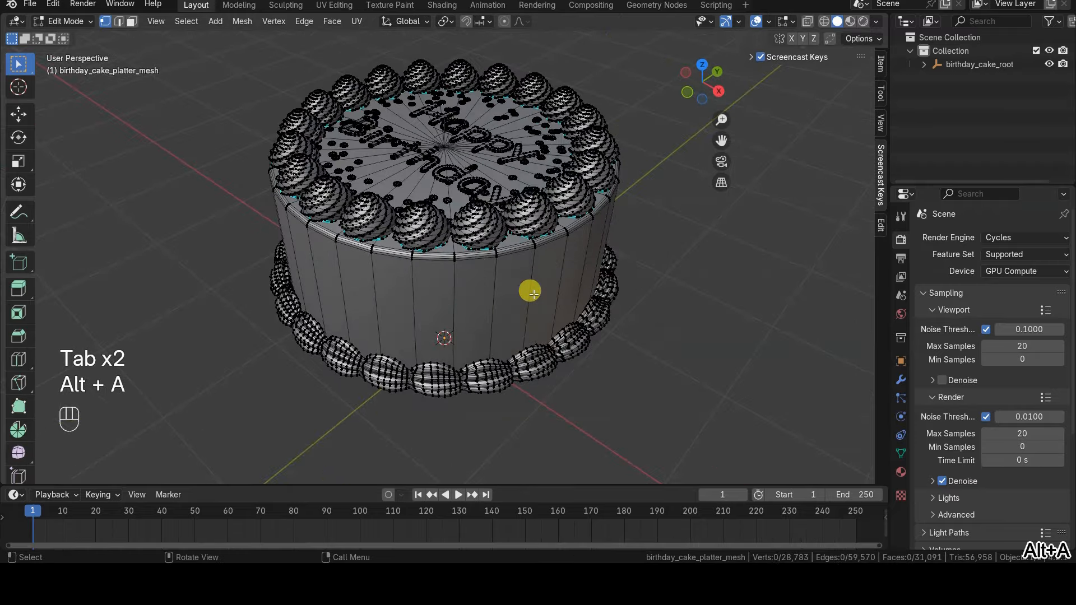
key("a")
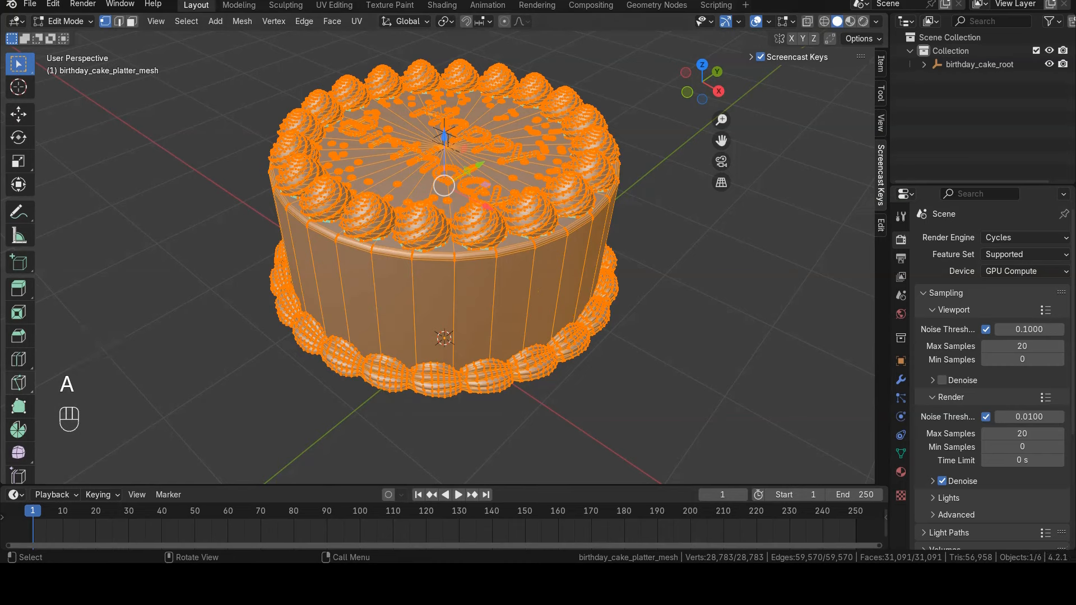
left_click(29, 391)
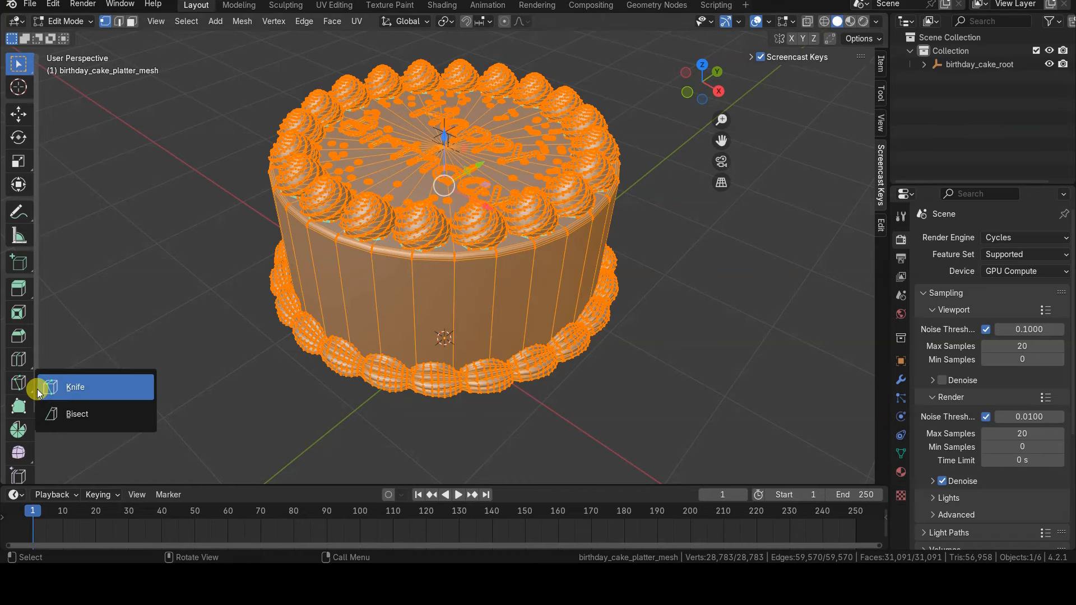
left_click(72, 417)
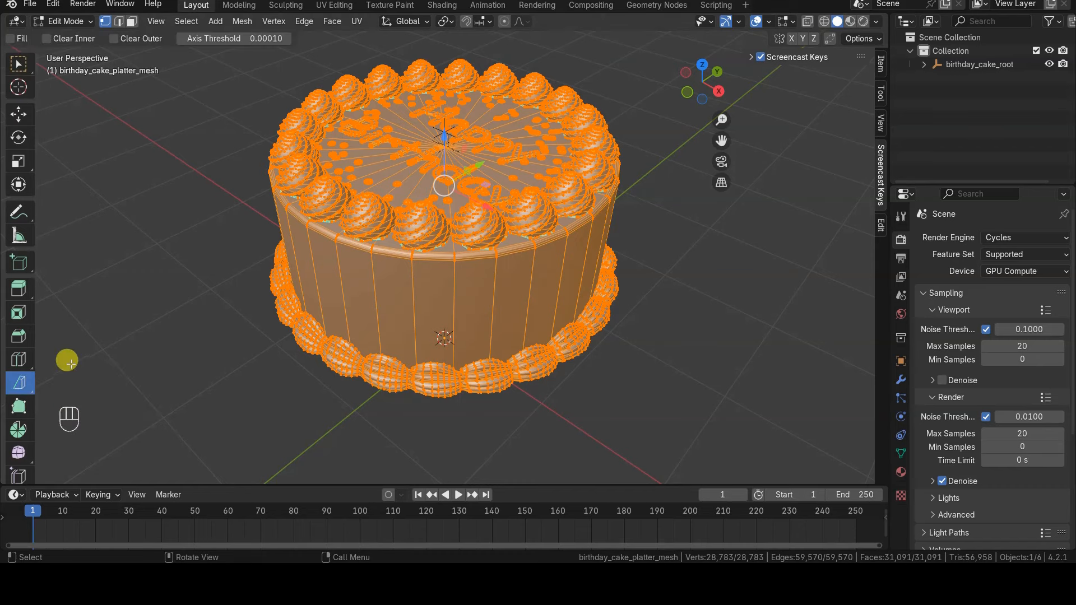
Try a diagonal Bisect cut across the cake from the top view, and undo it
key("KP_7")
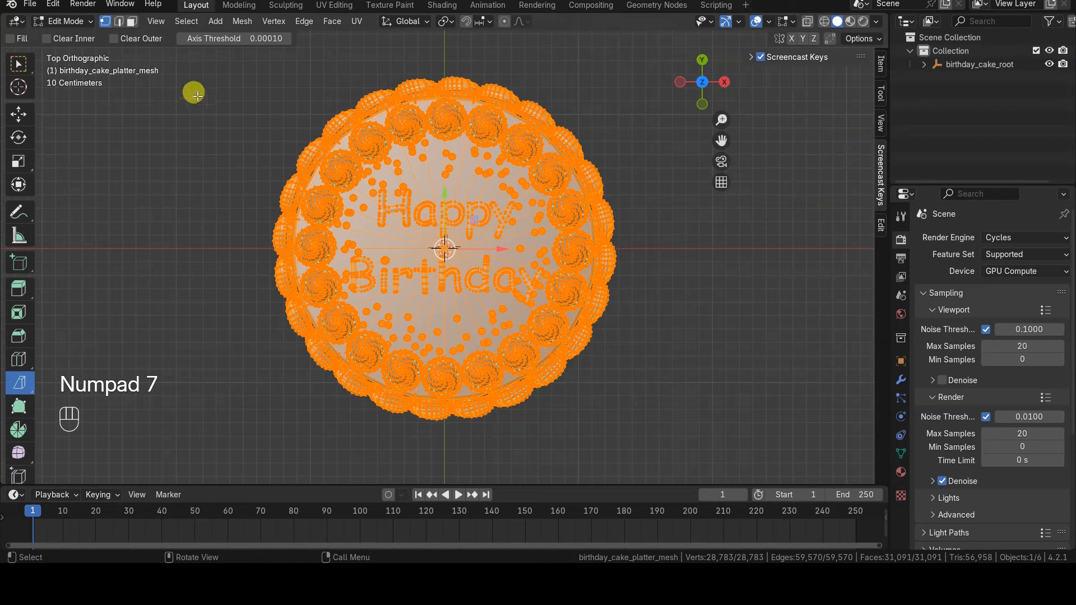
left_click(242, 21)
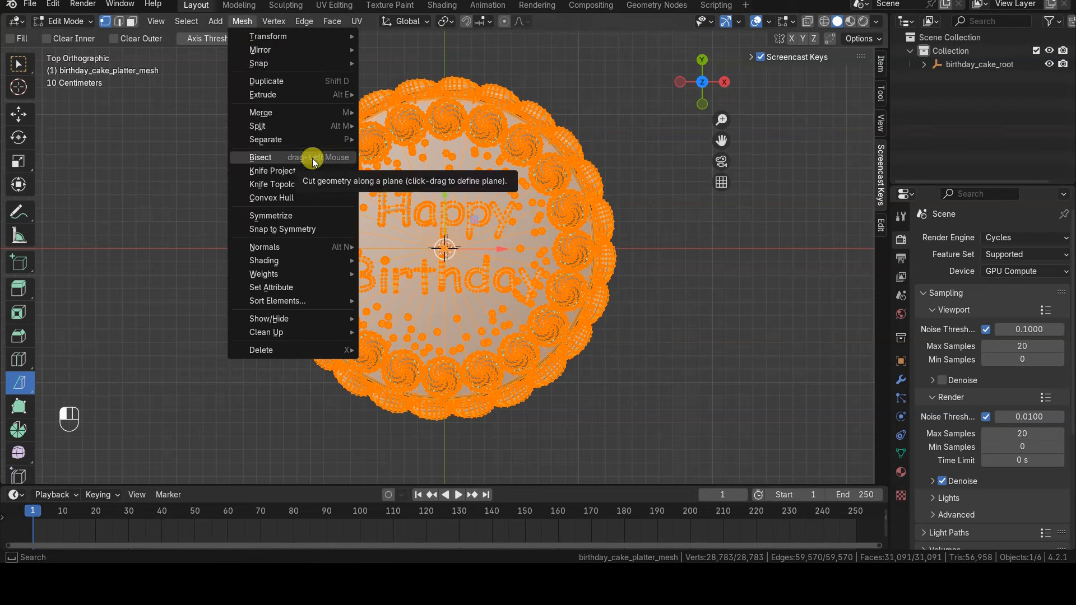
key("space")
type("bis")
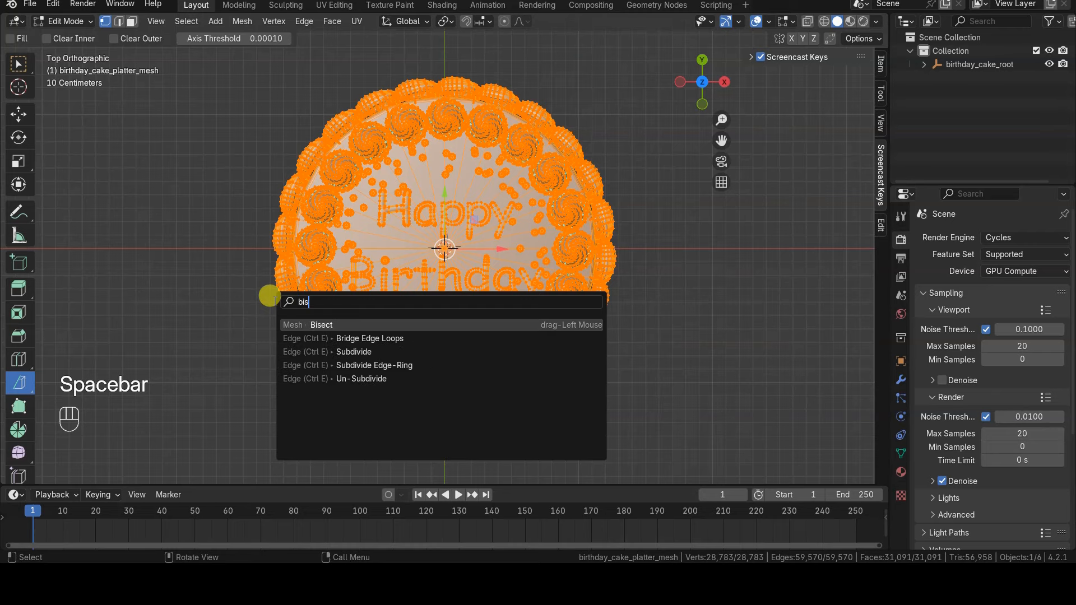
key("Return")
left_click_drag(341, 447, 395, 348)
left_click_drag(552, 79, 334, 435)
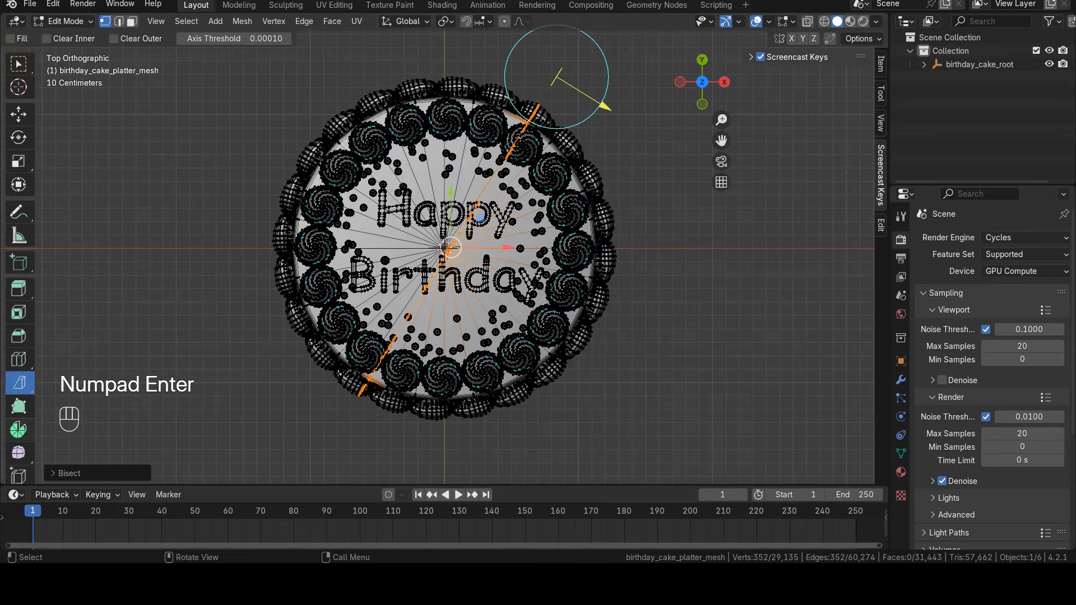
key("ctrl+z")
Bisect the entire cake mesh diagonally near its centre from the top view
key("space")
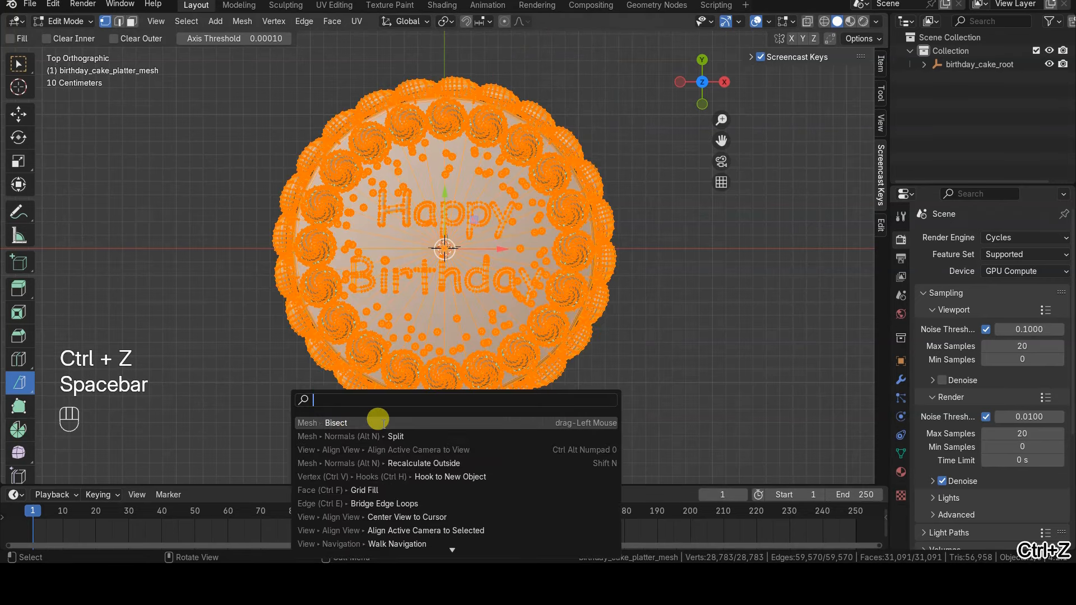
left_click(378, 421)
left_click_drag(295, 461, 627, 75)
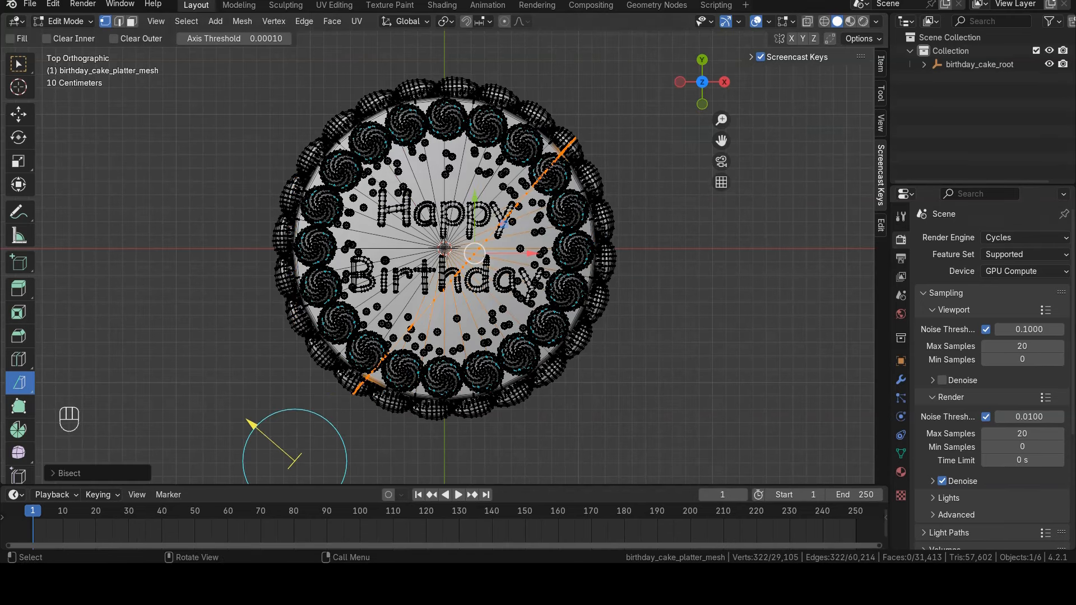
left_click_drag(329, 426, 312, 384)
middle_click_drag(456, 418, 483, 367, "shift")
middle_click_drag(451, 247, 455, 330)
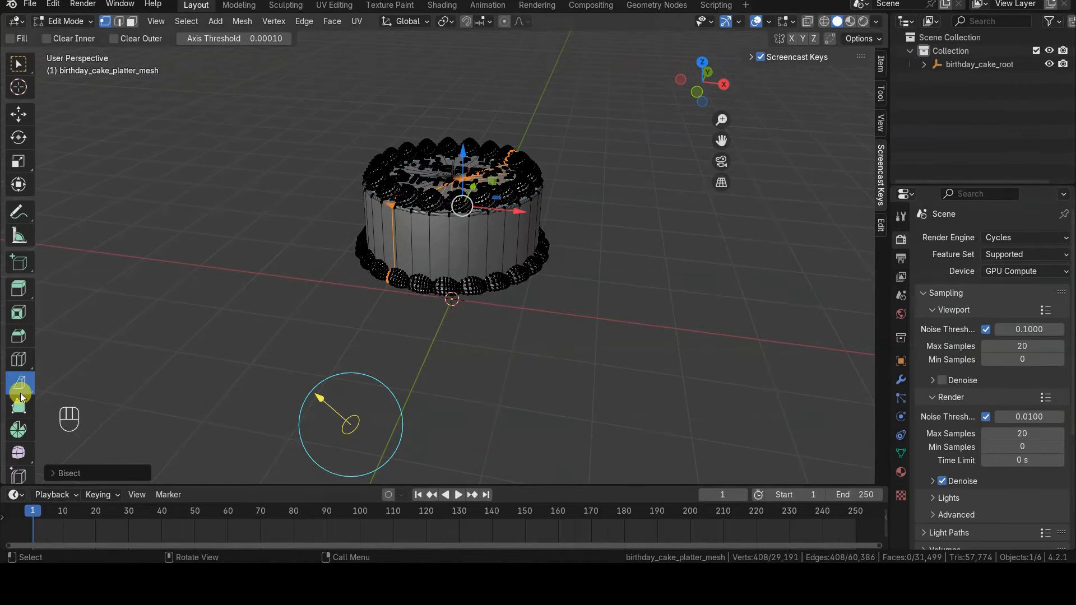
Expand the Bisect settings, try Clear Inner on the cut, and disable it again
left_click(55, 472)
left_click(143, 440)
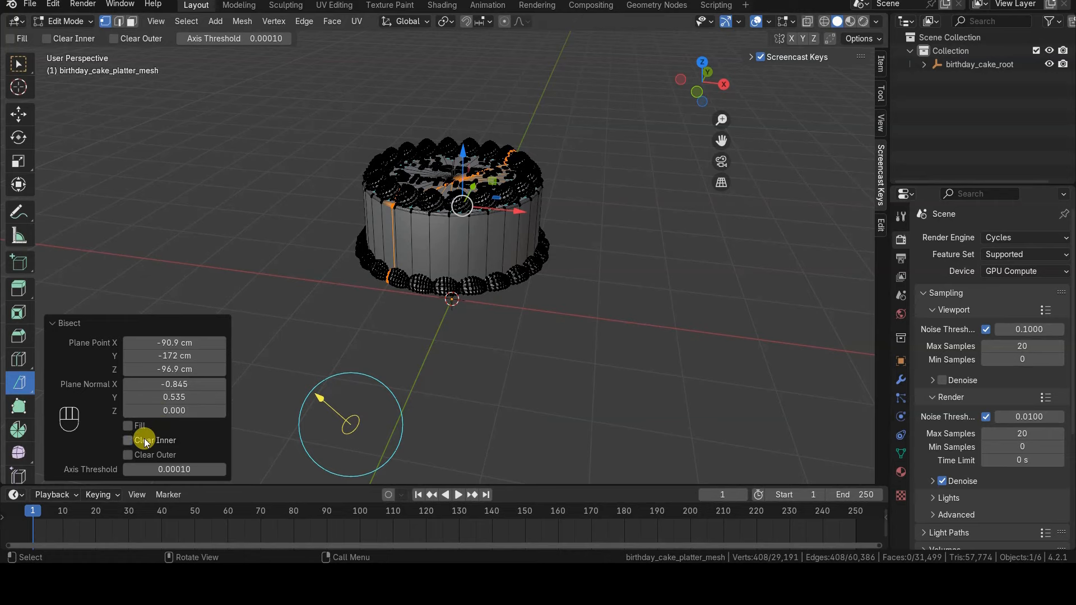
scroll(332, 270, "up", 2)
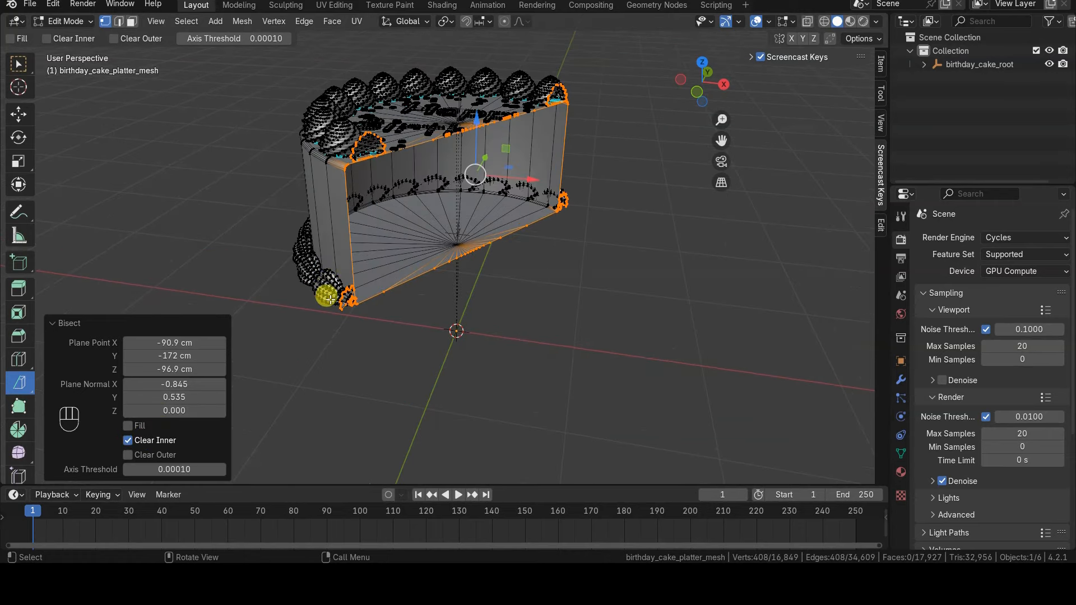
left_click(153, 442)
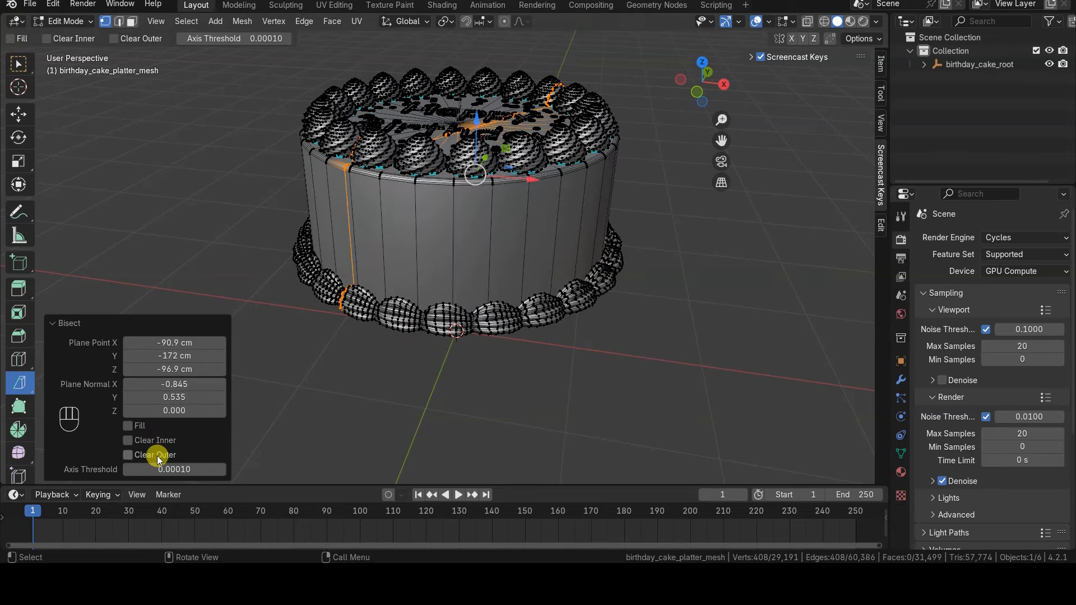
Try Clear Outer on the bisect cut, first alone and in combination with Clear Inner
left_click(158, 458)
mouse_move(377, 353)
middle_mouse_down()
mouse_move(497, 353)
mouse_move(369, 343)
mouse_move(378, 363)
middle_mouse_up()
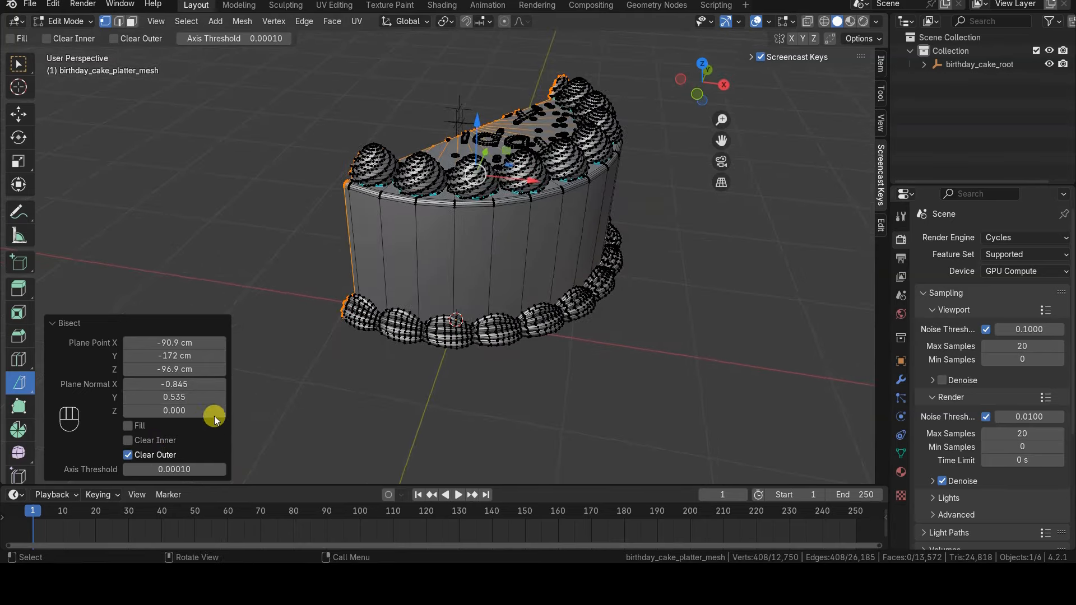
left_click(129, 440)
scroll(483, 373, "down", 2)
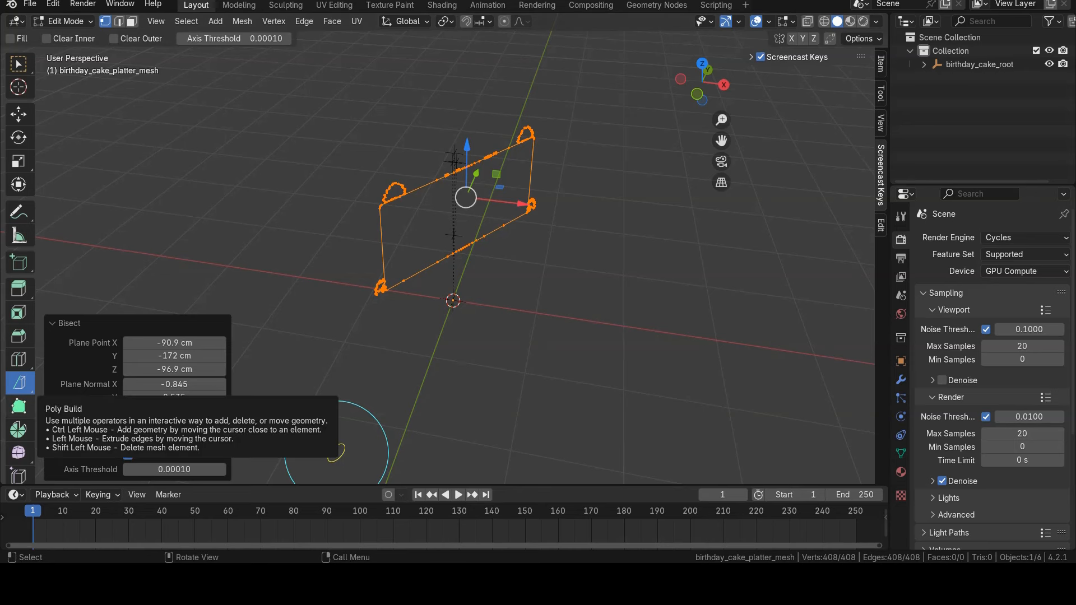
Enable Fill and Clear Inner for the bisect cut, with Clear Outer disabled
left_click(129, 426)
left_click(130, 440)
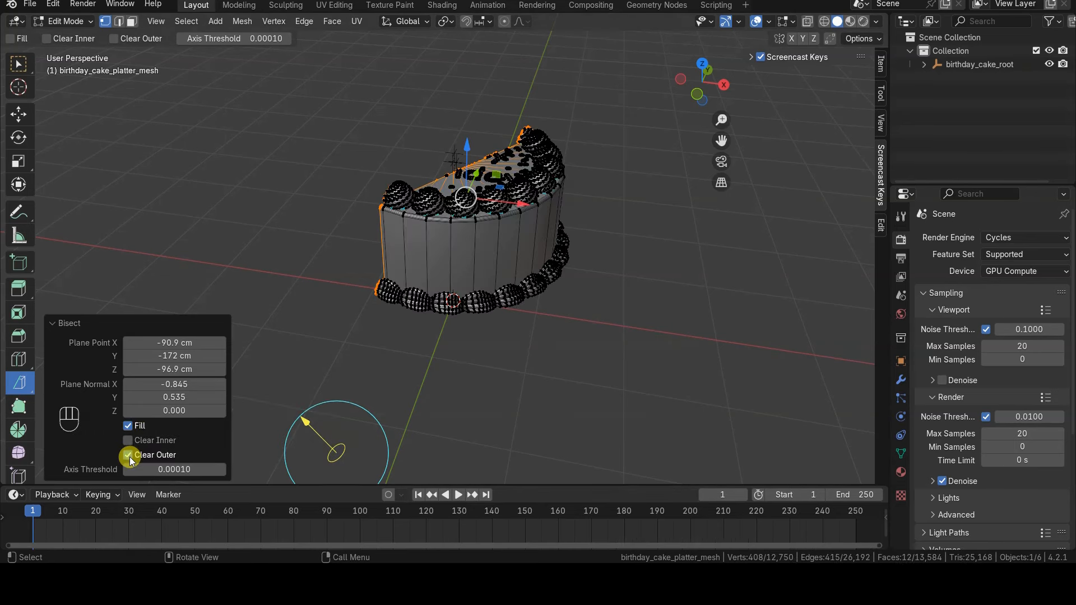
left_click(129, 455)
left_click(138, 443)
middle_click_drag(436, 377, 415, 370)
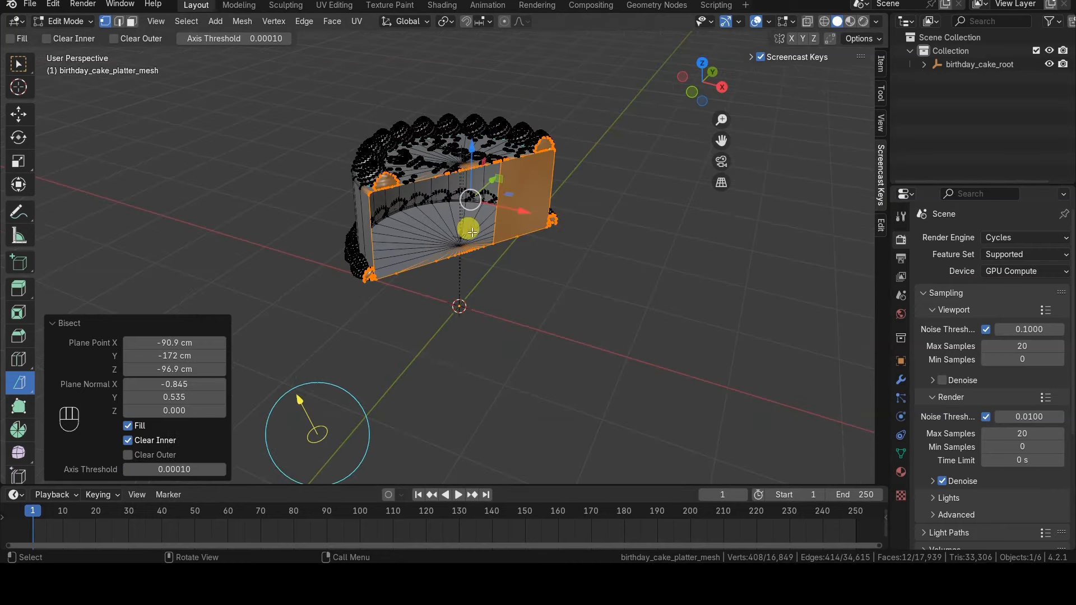
scroll(469, 224, "up", 3)
middle_click_drag(539, 244, 553, 301)
Switch Fill off and on repeatedly to compare the open and filled cut face
left_click(128, 426)
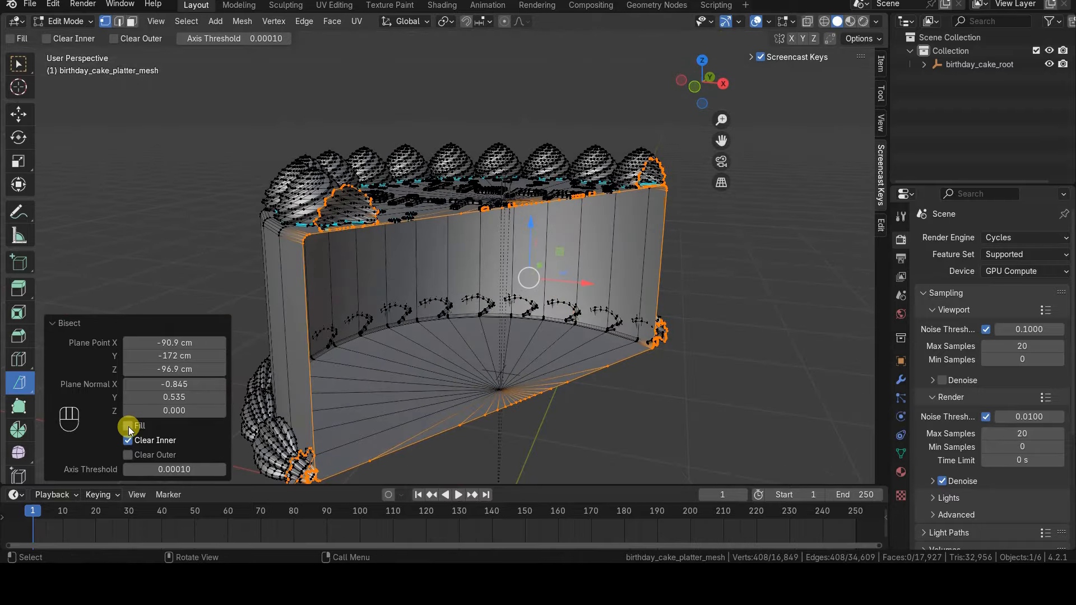
left_click(129, 425)
left_click(128, 426)
left_click(129, 426)
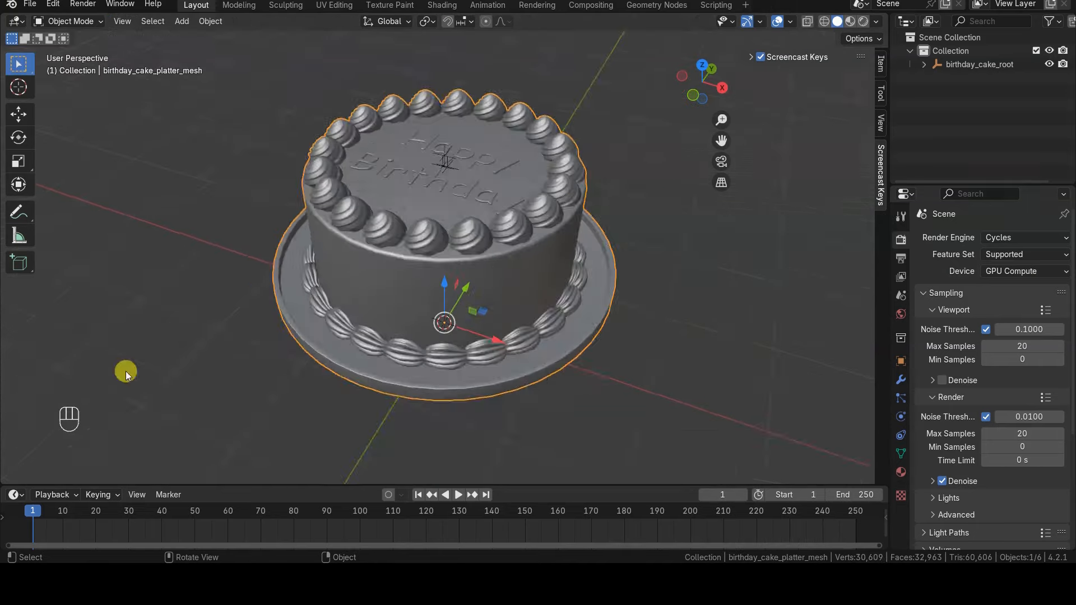
Select the linked geometry of the letter "t" in "Birthday" in Edit Mode and frame the view on it
scroll(439, 257, "up", 4)
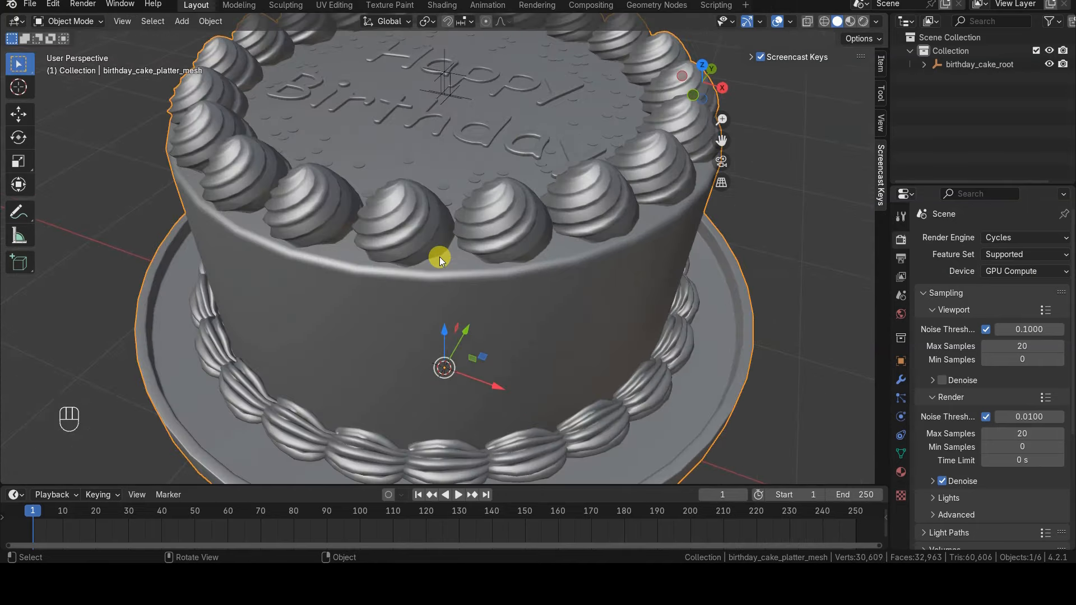
key("Tab")
middle_click_drag(428, 290, 458, 240)
key("alt+a")
key("l")
key("KP_Decimal")
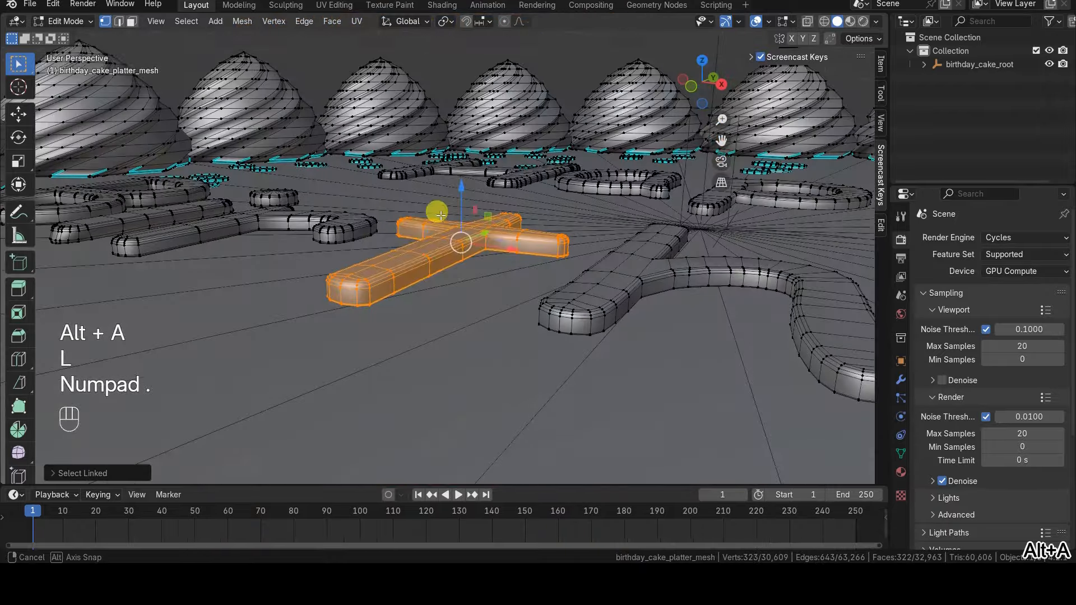
Raise the letter "t" along the Z axis and add one centred loop cut around its side
key("g")
key("z")
left_click(437, 240)
scroll(369, 265, "up", 2)
key("ctrl+r")
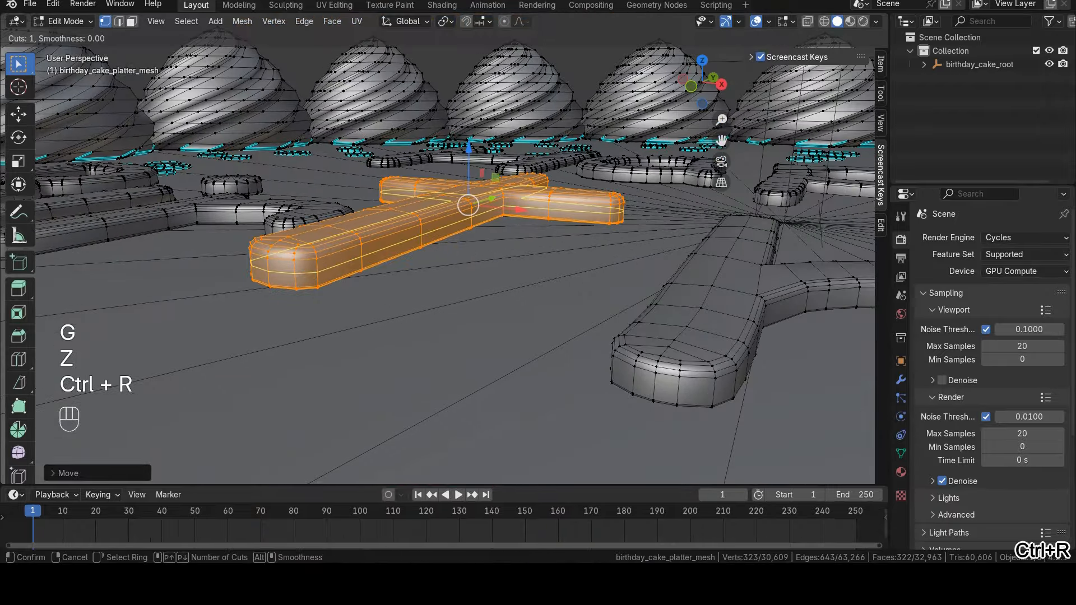
left_click(311, 274)
right_click(314, 274)
Isolate the letter "t" by selecting its linked geometry, inverting the selection and hiding the rest of the mesh
key("alt+a")
key("l")
key("ctrl+i")
key("h")
middle_click_drag(413, 269, 332, 303)
Try Split on the edge loop around the side of the "t" by moving the loop away, and delete its vertices
left_click(318, 315, "alt")
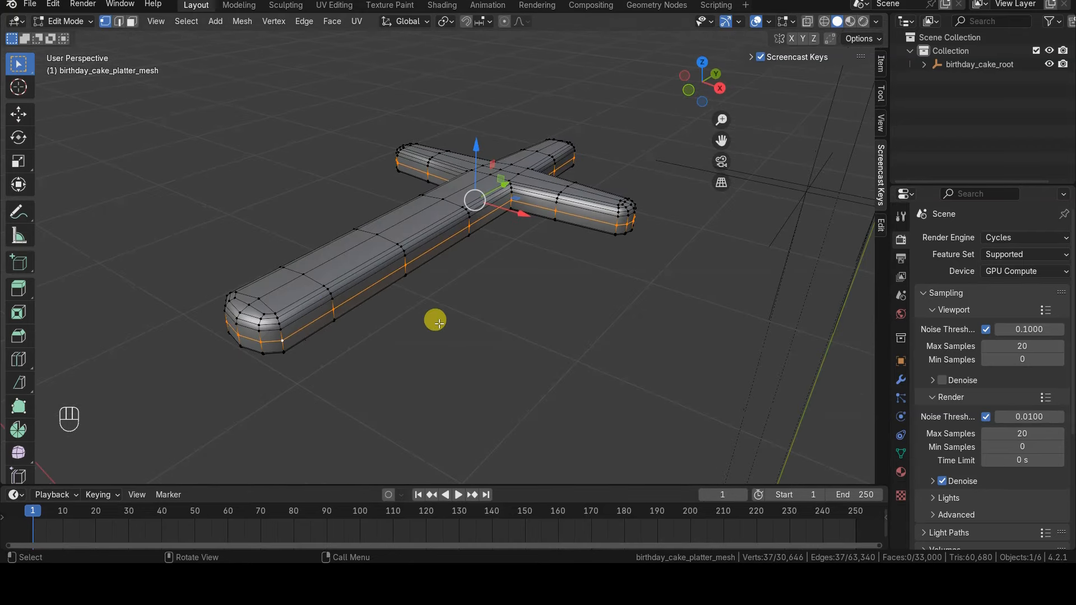
key("KP_Enter")
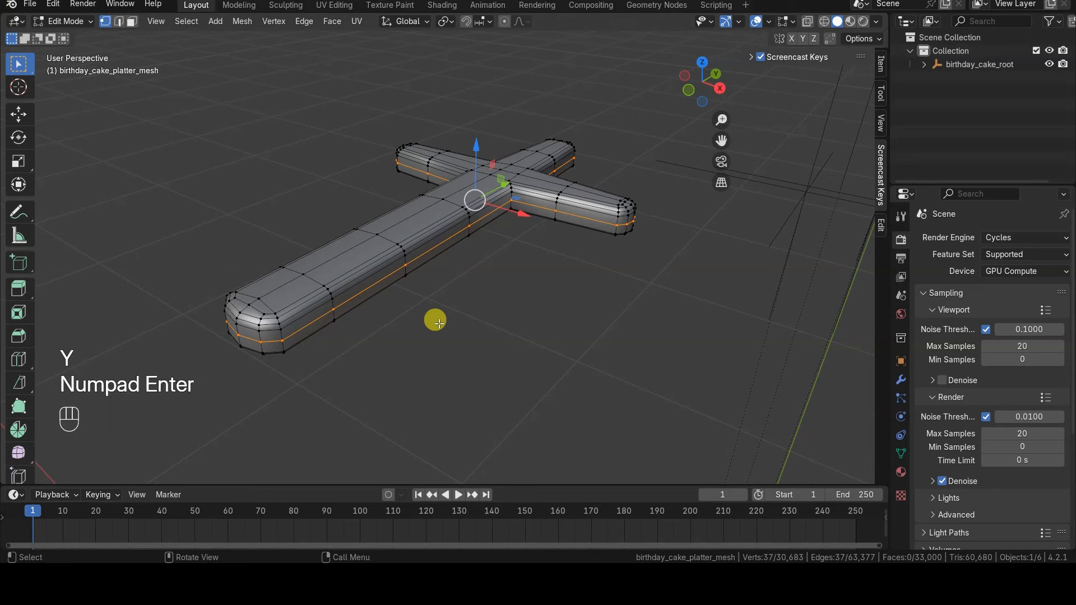
key("g")
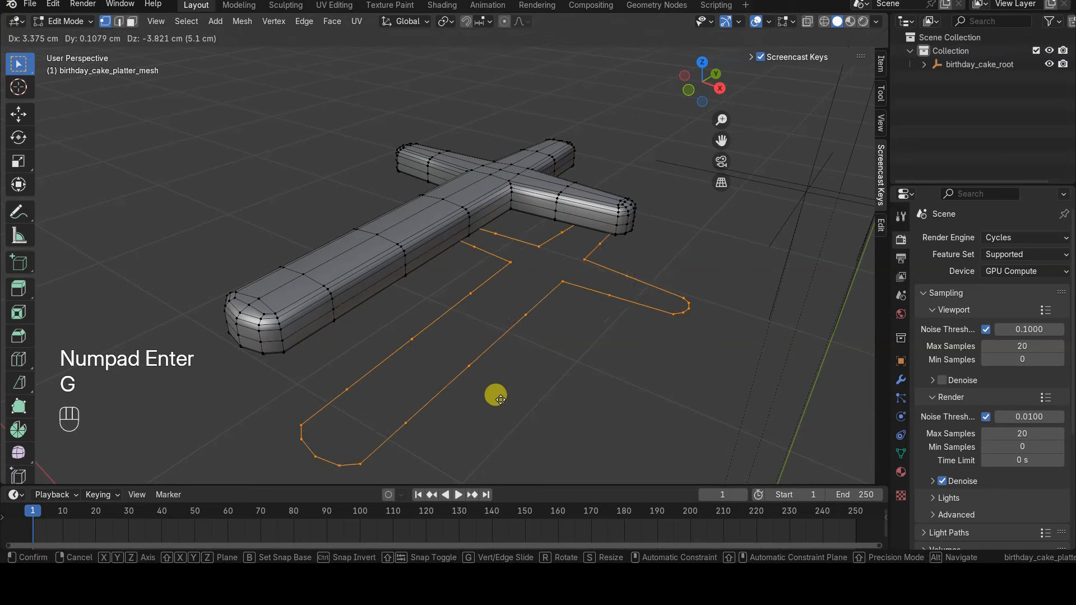
left_click(471, 373)
key("x")
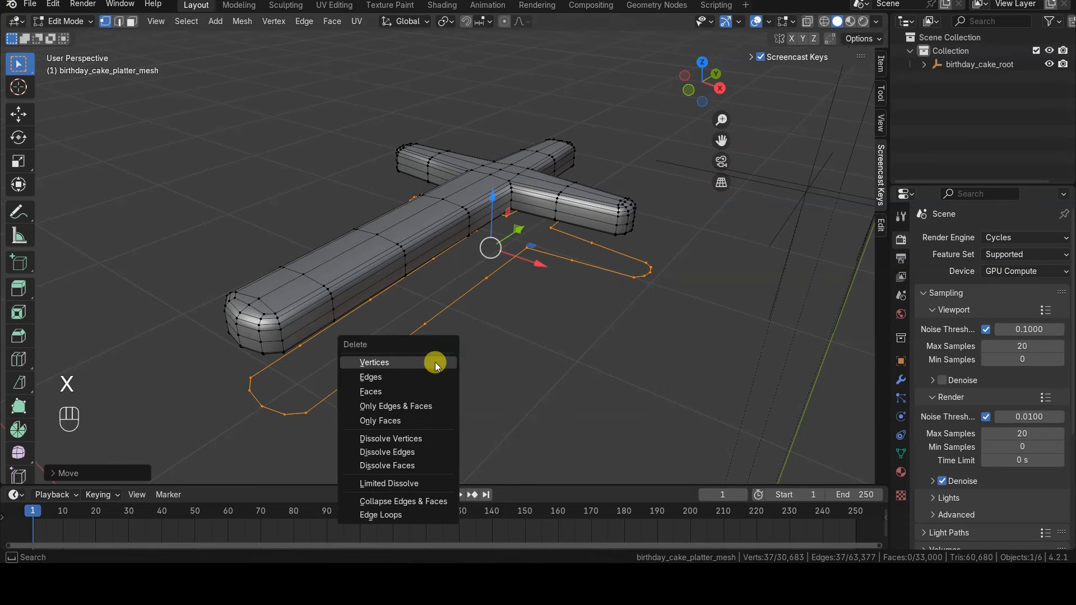
left_click(375, 363)
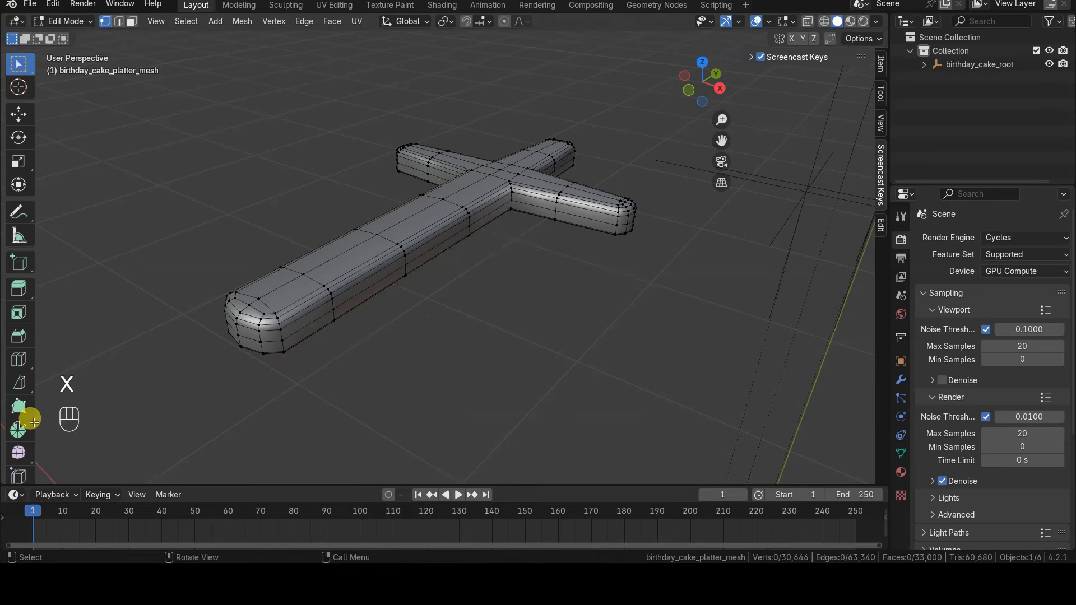
Rip the mesh along the edge loop around the side of the "t" and move the ripped edges down along Z
left_click(310, 320, "alt")
key("v")
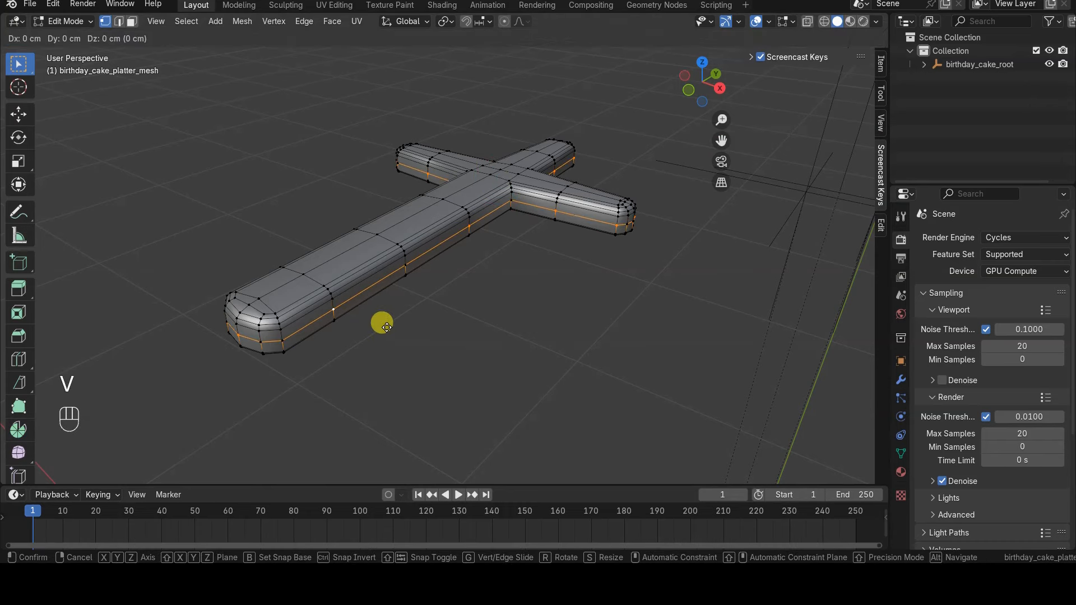
key("KP_Enter")
key("g")
key("z")
left_click(401, 314)
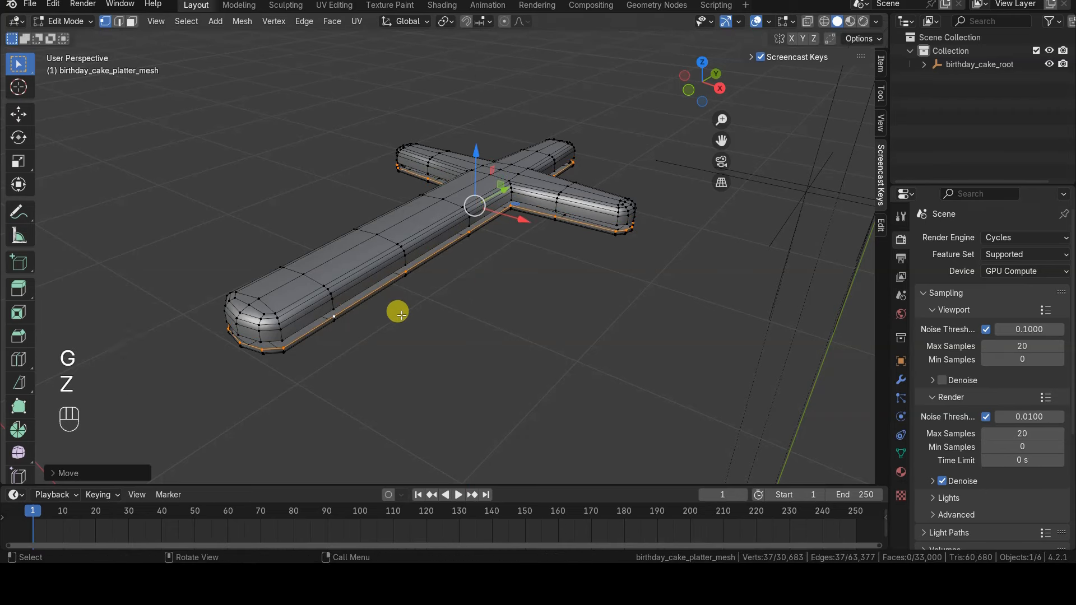
Grow the selection from the ripped edges over the whole lower part of the "t" and move that part away
key("ctrl+KP_Add")
key("ctrl+KP_Add")
key("ctrl+KP_Add")
key("ctrl+KP_Add")
key("ctrl+KP_Add")
key("ctrl+KP_Add")
key("ctrl+KP_Add")
key("ctrl+KP_Add")
key("ctrl+KP_Add")
key("ctrl+KP_Add")
key("ctrl+KP_Add")
key("ctrl+KP_Add")
key("ctrl+KP_Add")
key("g")
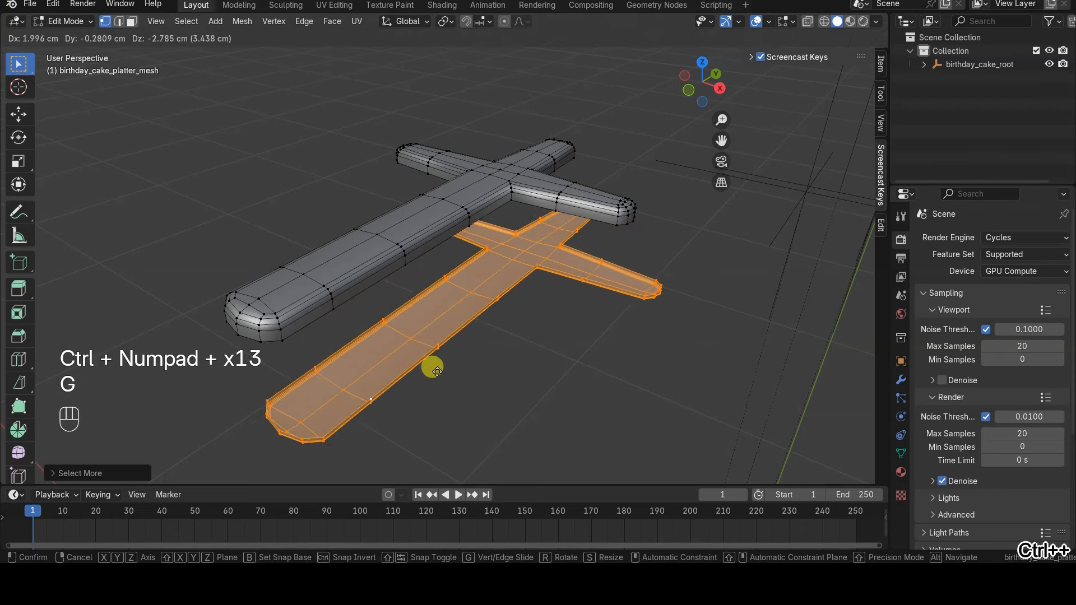
left_click(557, 377)
Undo the lower part's move, the selection growth and the rip on the letter "t", and deselect everything
key("ctrl+z")
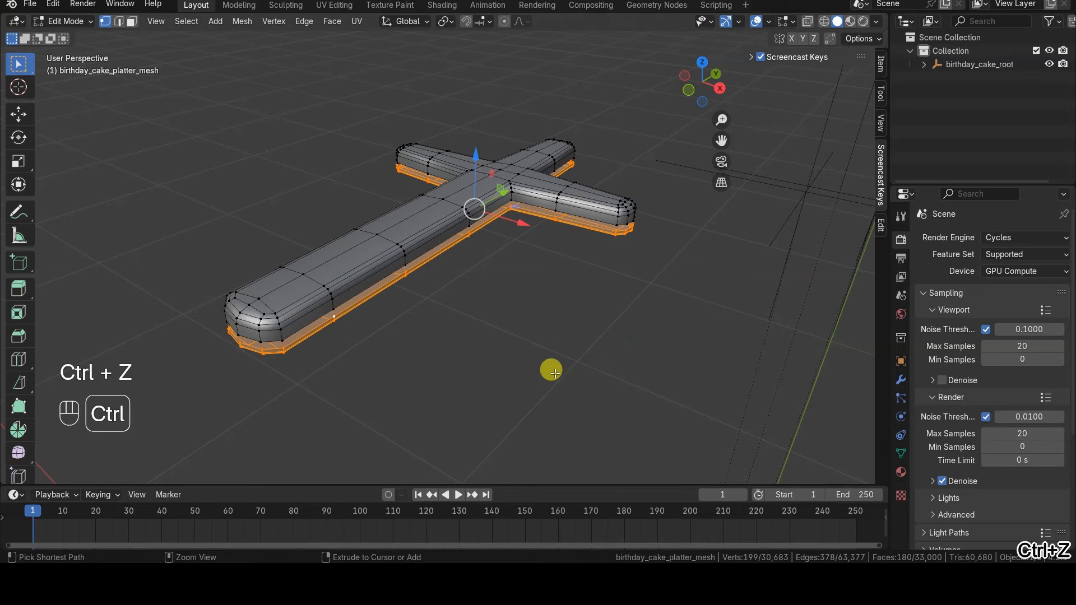
key("ctrl+z")
key("ctrl+z")
key("ctrl+z")
key("ctrl+z")
key("ctrl+z")
key("ctrl+z")
key("ctrl+z")
key("ctrl+z")
key("ctrl+z")
key("ctrl+z")
key("ctrl+z")
key("ctrl+z")
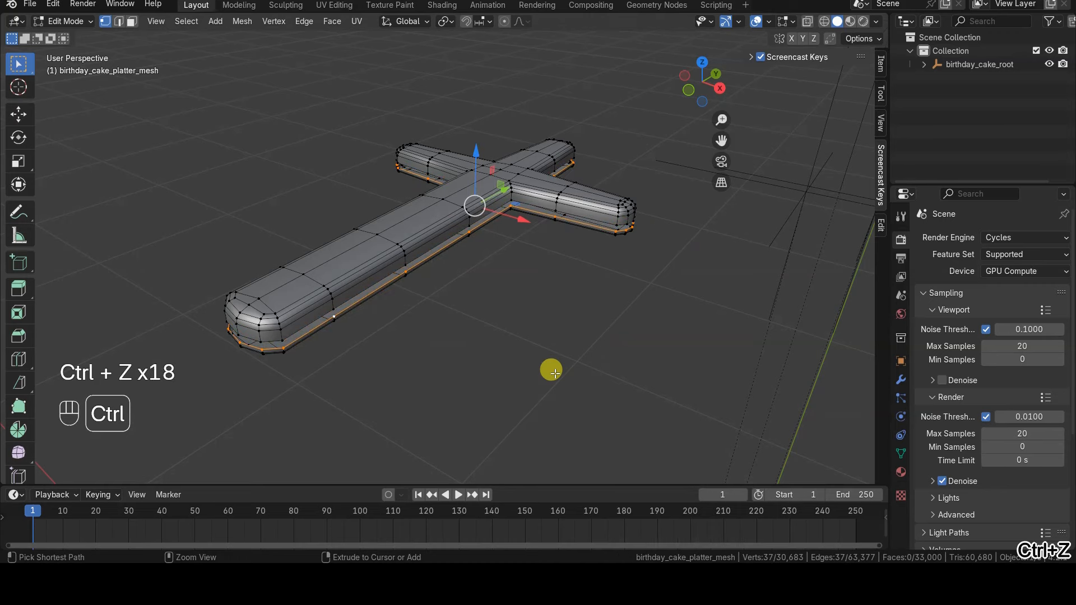
key("alt+a")
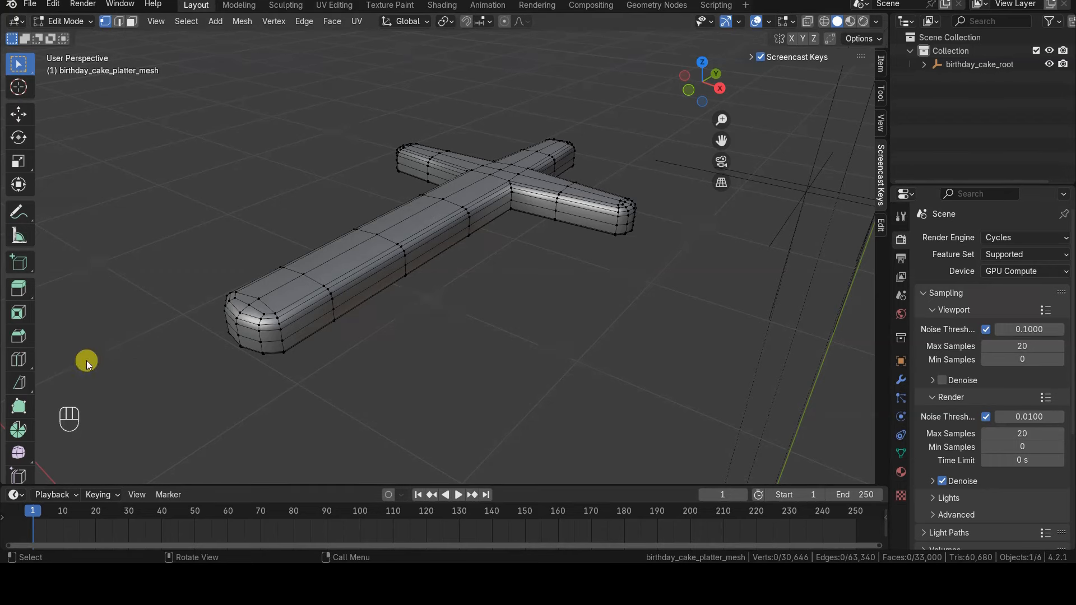
Select the edge loop around the side of the "t", grow the selection once, and split that band of faces away from the letter
scroll(186, 353, "up", 2)
middle_click_drag(260, 347, 333, 336, "shift")
left_click(297, 352, "alt")
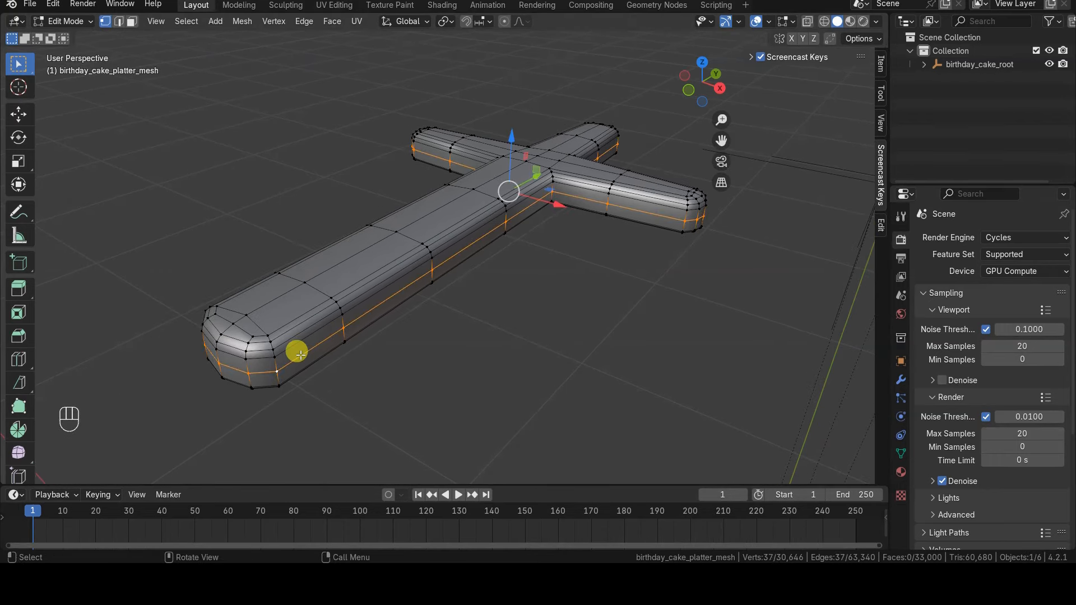
key("ctrl+KP_Add")
middle_click_drag(300, 355, 444, 374)
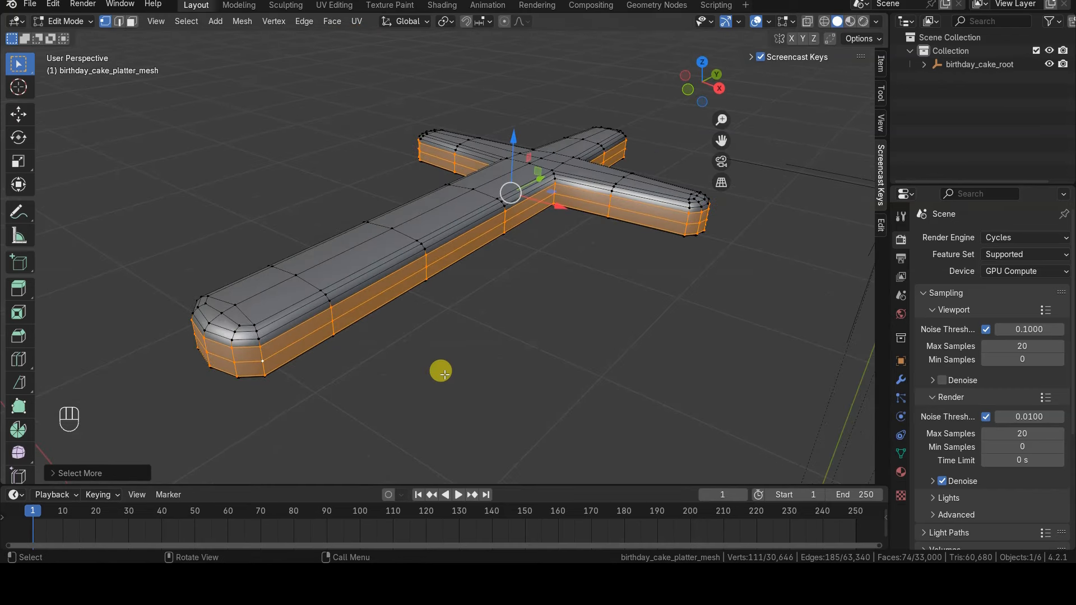
key("y")
key("KP_Enter")
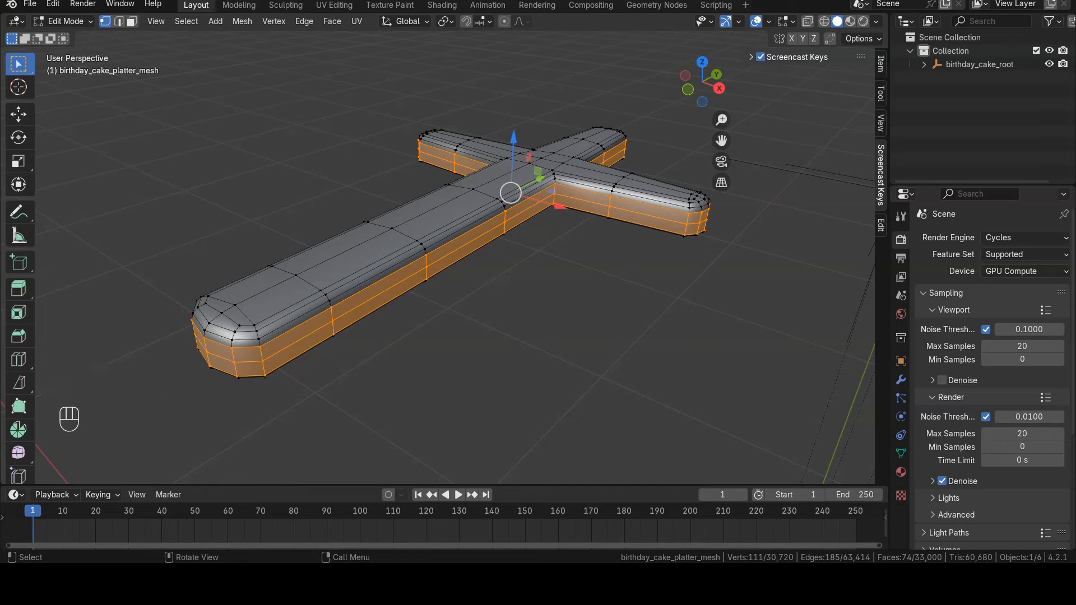
key("g")
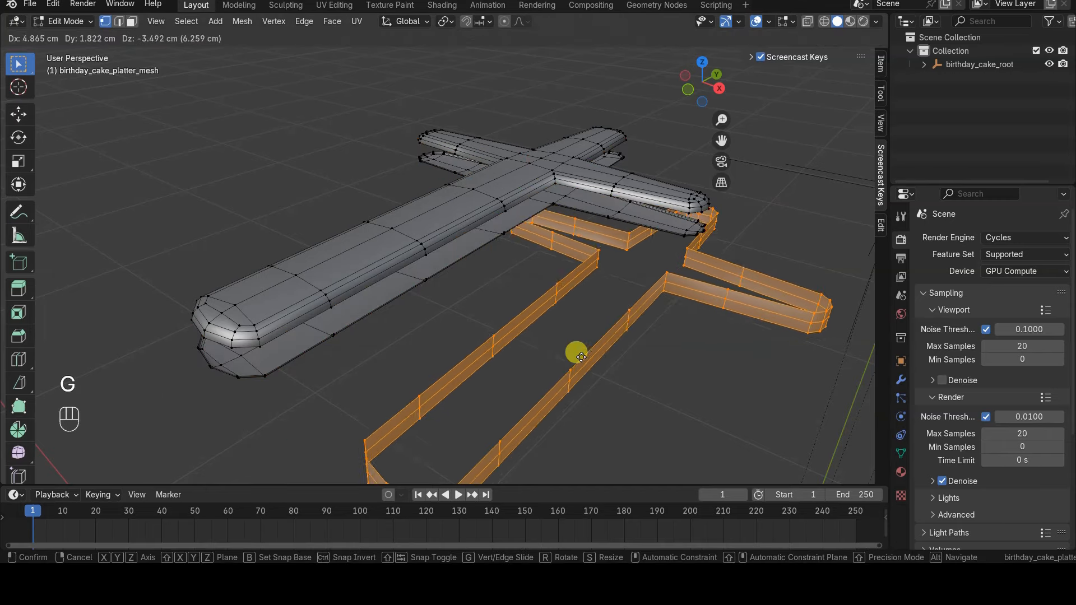
left_click(576, 336)
mouse_move(577, 336)
middle_mouse_down()
mouse_move(556, 324)
mouse_move(548, 331)
mouse_move(577, 353)
middle_mouse_up()
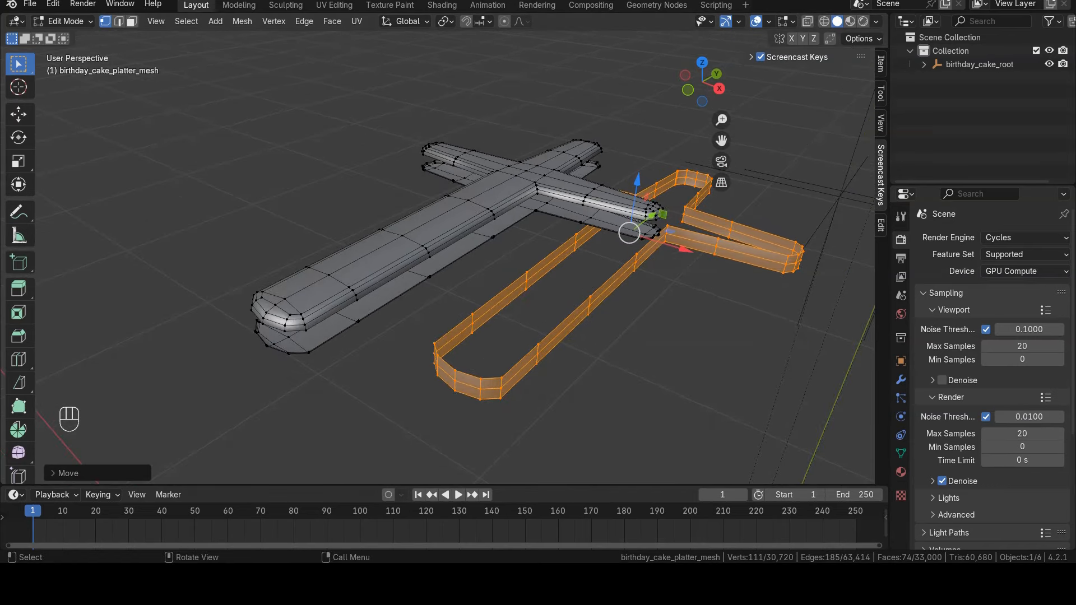
Examine the detached side band and the remaining parts of the letter "t" in Object Mode and Edit Mode
key("Tab")
key("Tab")
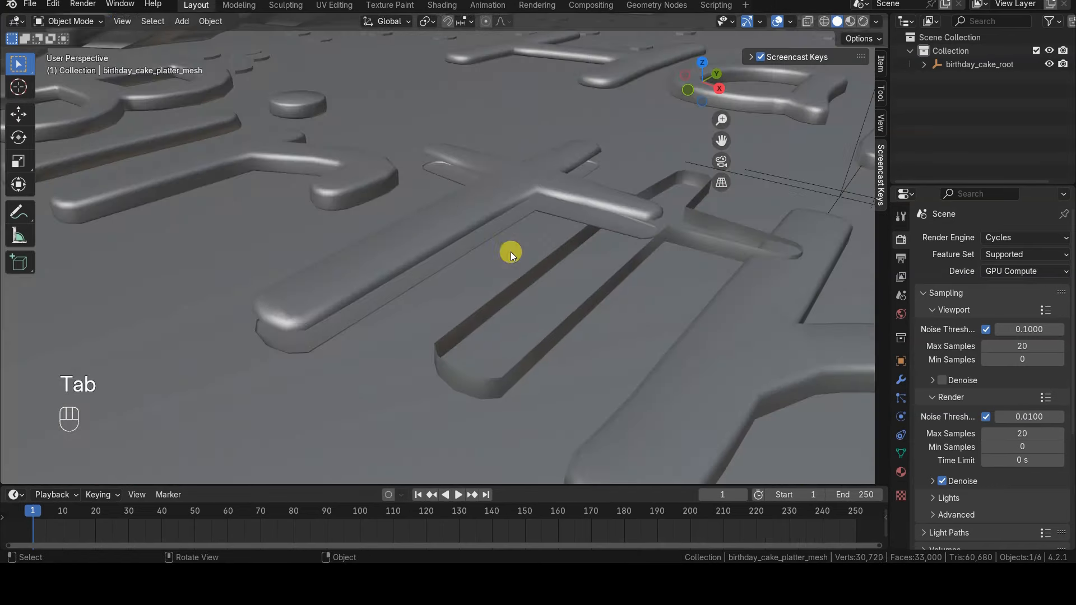
key("Tab")
middle_click_drag(497, 324, 505, 304)
scroll(505, 303, "up", 2)
left_click(460, 343)
mouse_move(460, 343)
middle_mouse_down()
mouse_move(485, 372)
mouse_move(465, 358)
middle_mouse_up()
key("Tab")
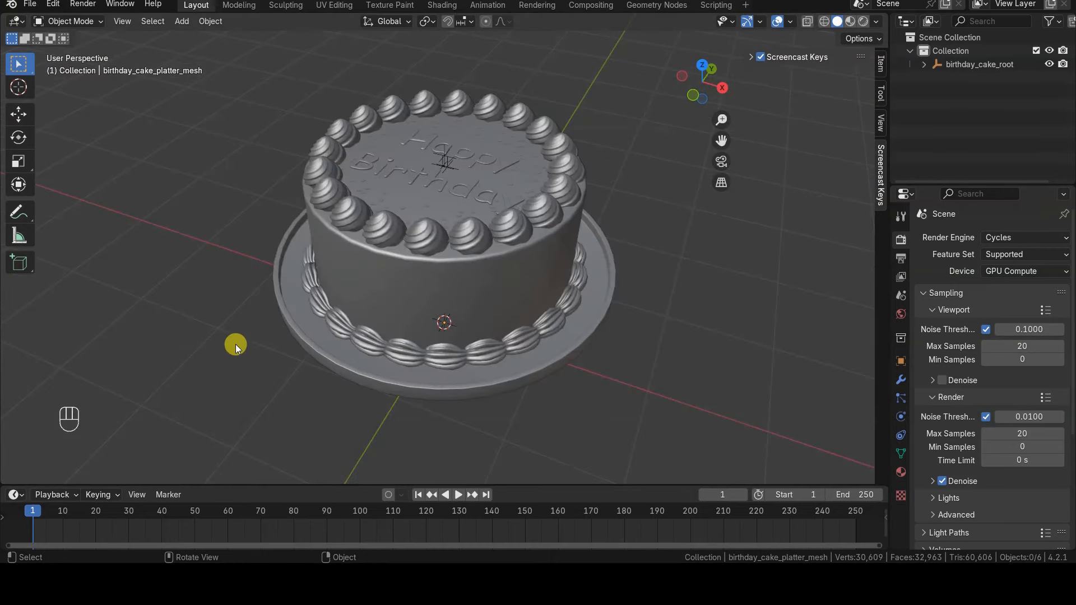
Select the platter's linked geometry in Edit Mode and separate the selection into its own object
middle_click_drag(496, 216, 460, 408)
key("Tab")
key("alt+a")
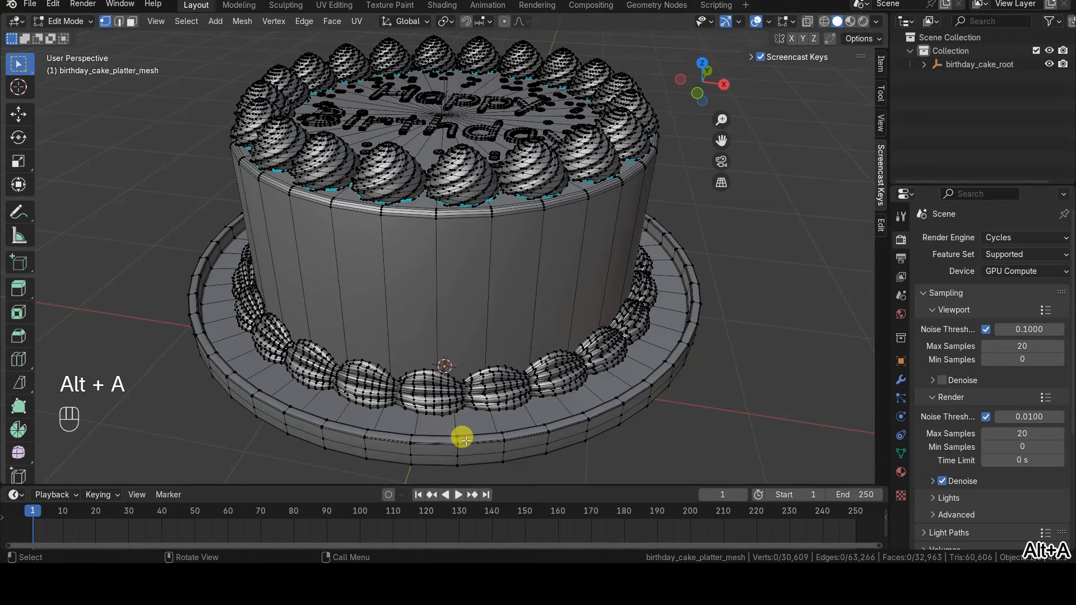
key("l")
middle_click_drag(524, 402, 550, 350, "shift")
scroll(536, 358, "down", 1)
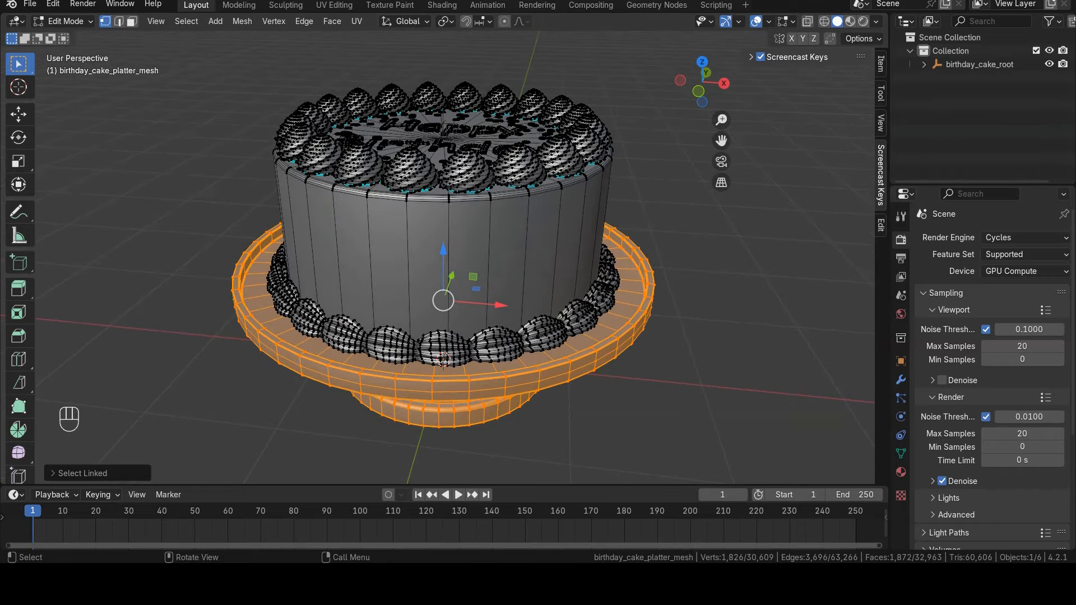
key("p")
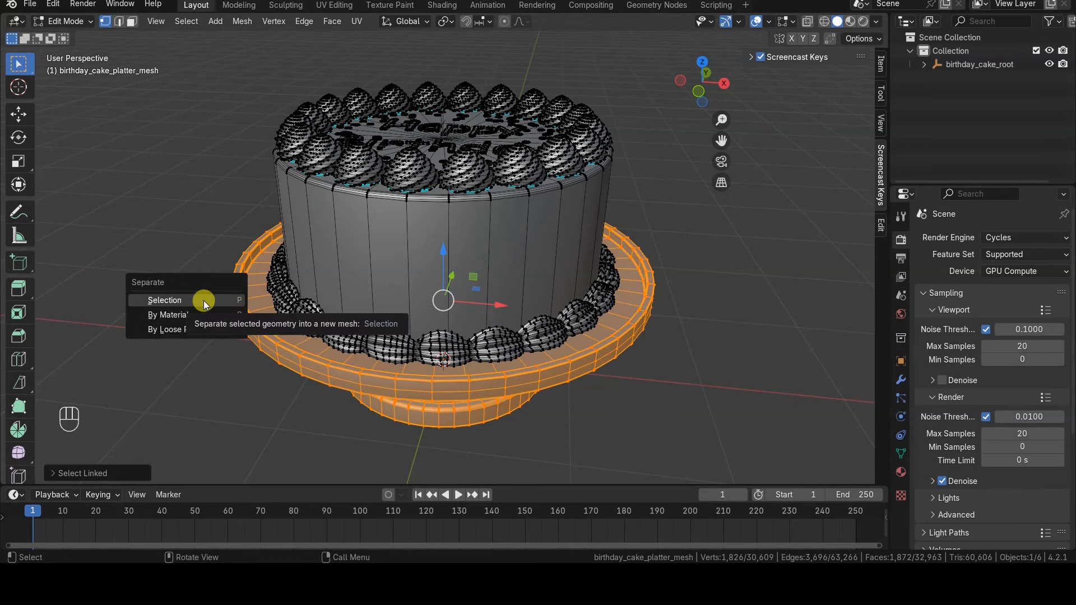
left_click(203, 301)
Move the cake object up along Z, clear of the platter
key("Tab")
key("g")
key("h")
key("z")
left_click(372, 145)
Examine the separated platter's geometry by selecting its whole mesh in Edit Mode
left_click(391, 313)
key("Tab")
mouse_move(434, 341)
middle_mouse_down()
mouse_move(448, 305)
mouse_move(431, 347)
middle_mouse_up()
key("a")
scroll(448, 311, "down", 1)
key("Tab")
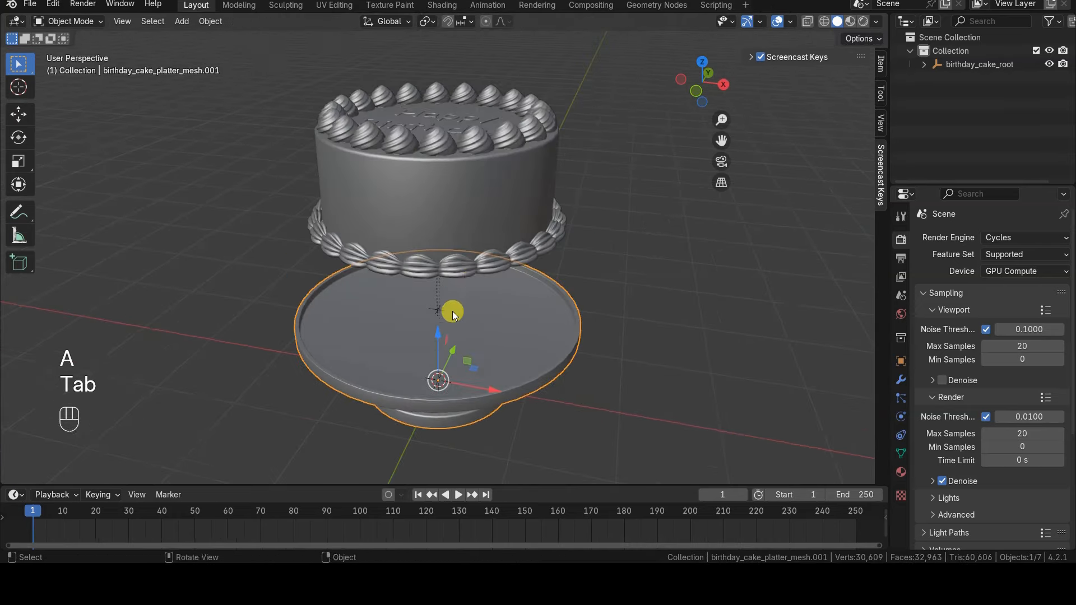
Undo the platter's mesh selection and the cake's upward move, keeping the two objects separated
key("ctrl+z")
key("ctrl+z")
key("ctrl+z")
key("ctrl+z")
key("ctrl+z")
key("ctrl+z")
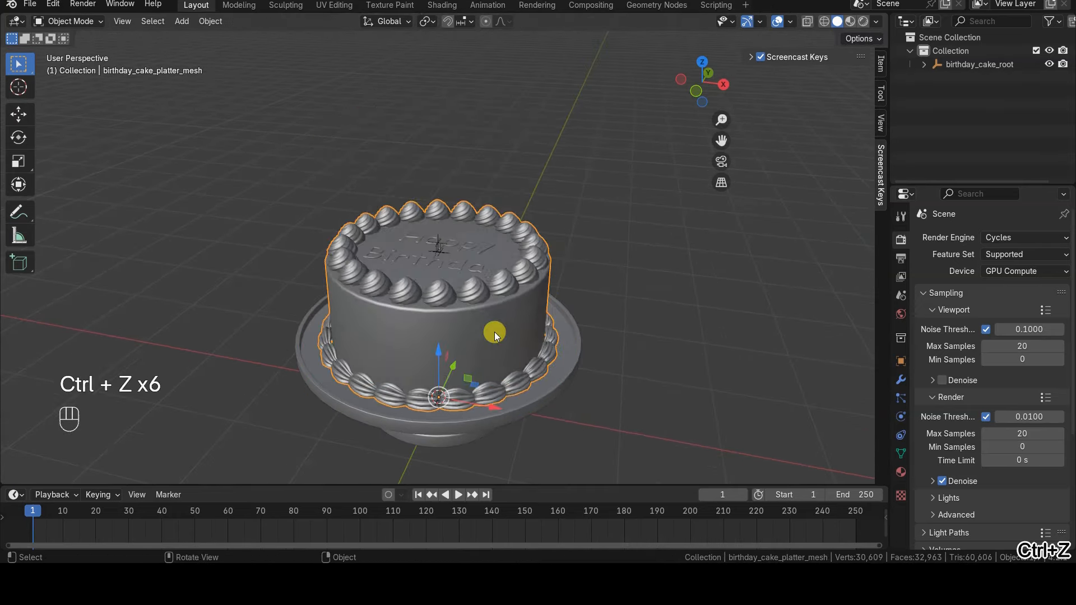
middle_click_drag(494, 331, 517, 336, "shift")
scroll(523, 305, "up", 1)
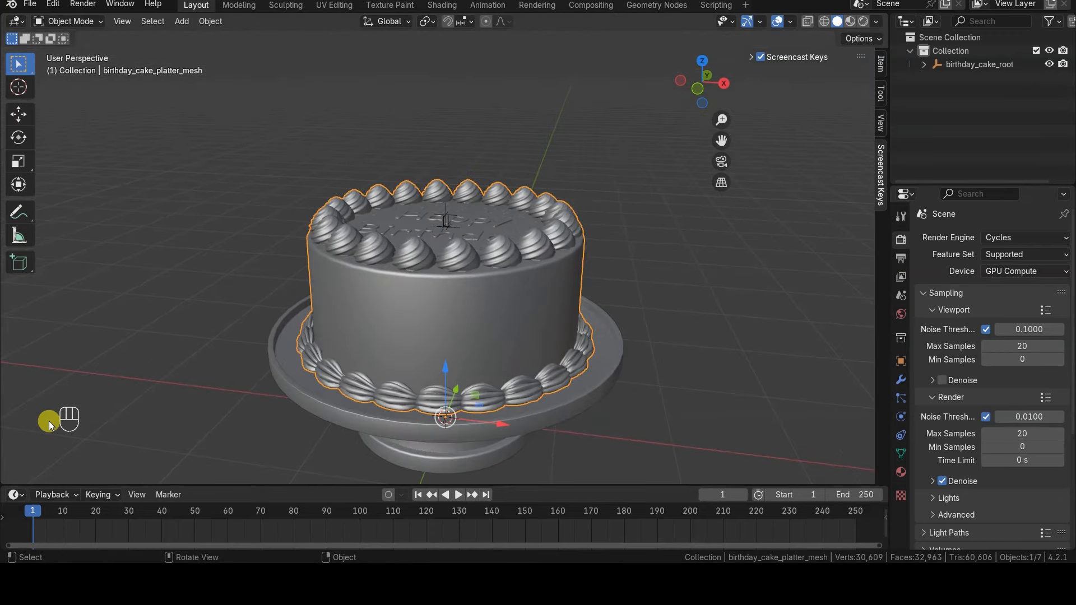
Examine the platter and the cake one after the other in Edit Mode, selecting all geometry of each
left_click(303, 396)
key("Tab")
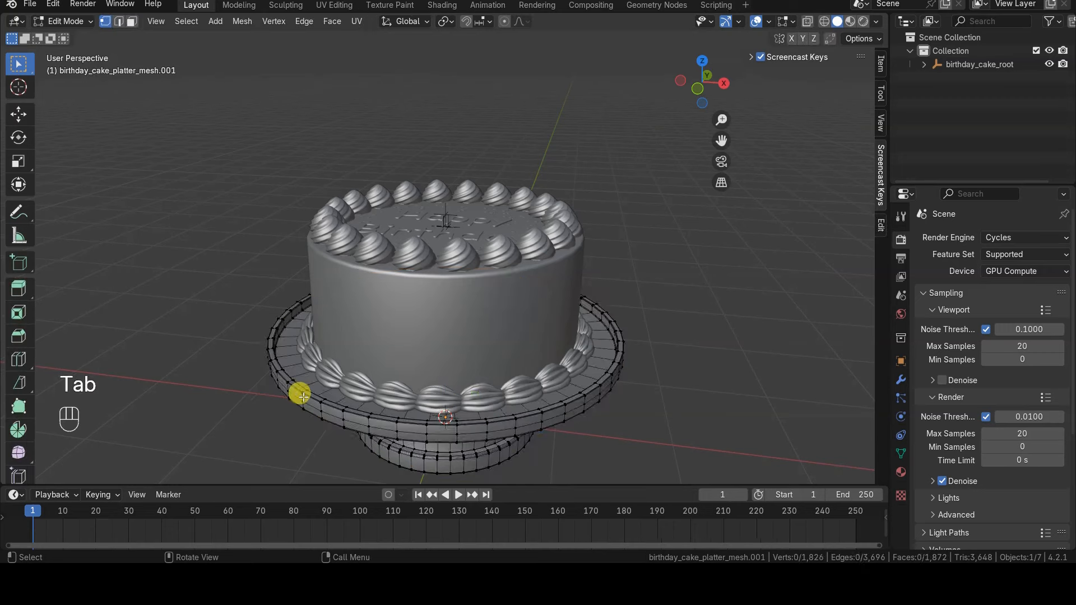
key("a")
middle_click_drag(385, 392, 394, 360)
key("Tab")
key("Tab")
key("a")
middle_click_drag(404, 289, 386, 293)
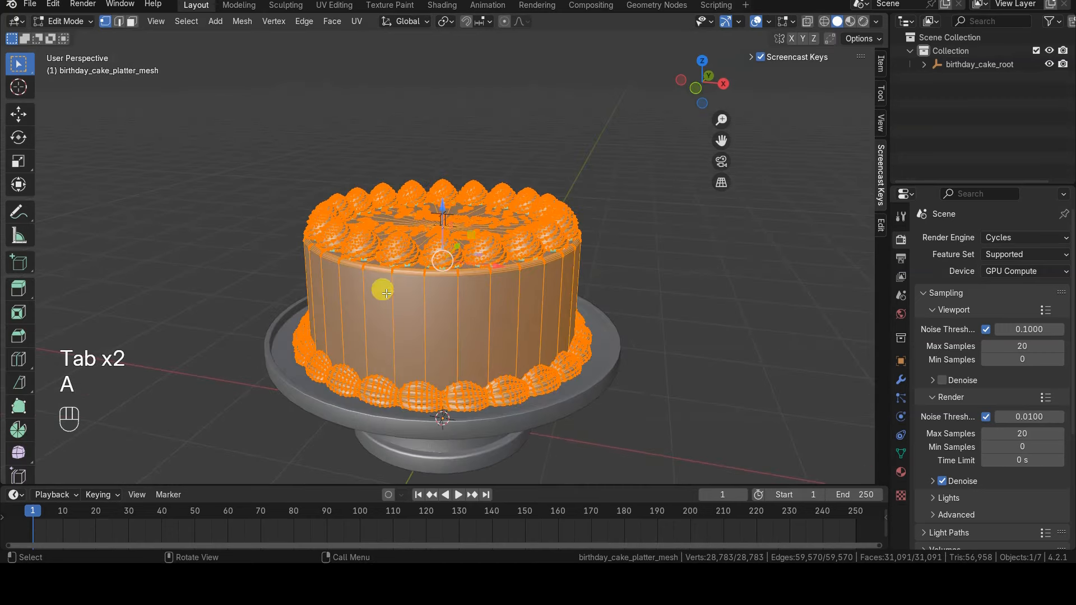
key("Tab")
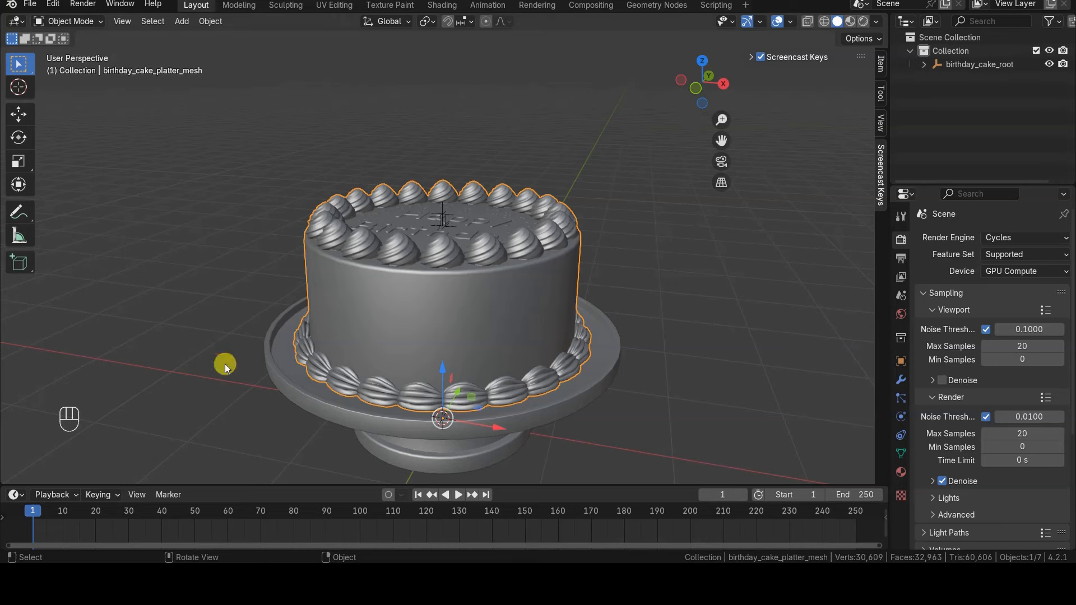
Check the birthday_cake_root hierarchy and select the cake and platter in turn to inspect them as separate objects
middle_click_drag(581, 425, 595, 385, "shift")
left_click(581, 346)
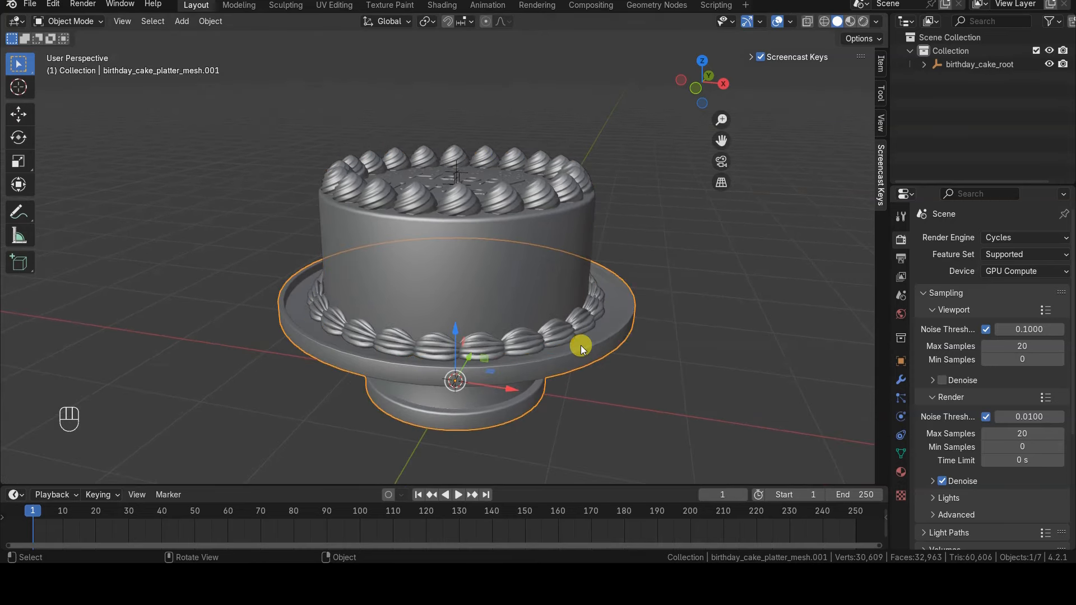
left_click(923, 65)
left_click(923, 66)
left_click(516, 231)
left_click(553, 371)
left_click(156, 384)
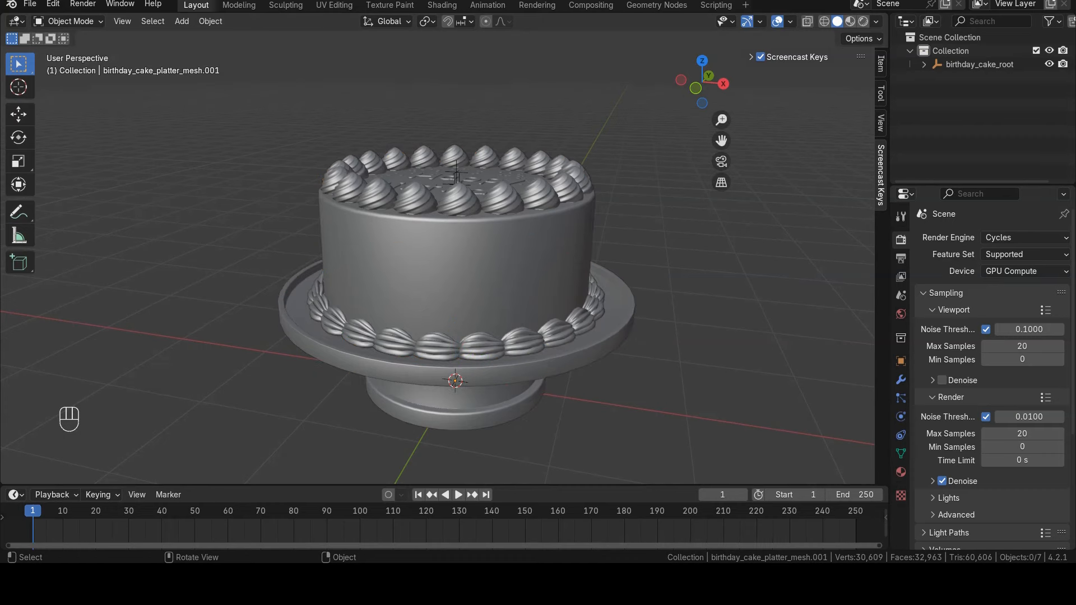
Select the linked geometry of one frosting swirl on the cake's front top rim in Edit Mode and frame it
middle_click_drag(349, 246, 343, 275)
scroll(343, 280, "up", 2)
key("Tab")
key("Tab")
left_click(368, 311)
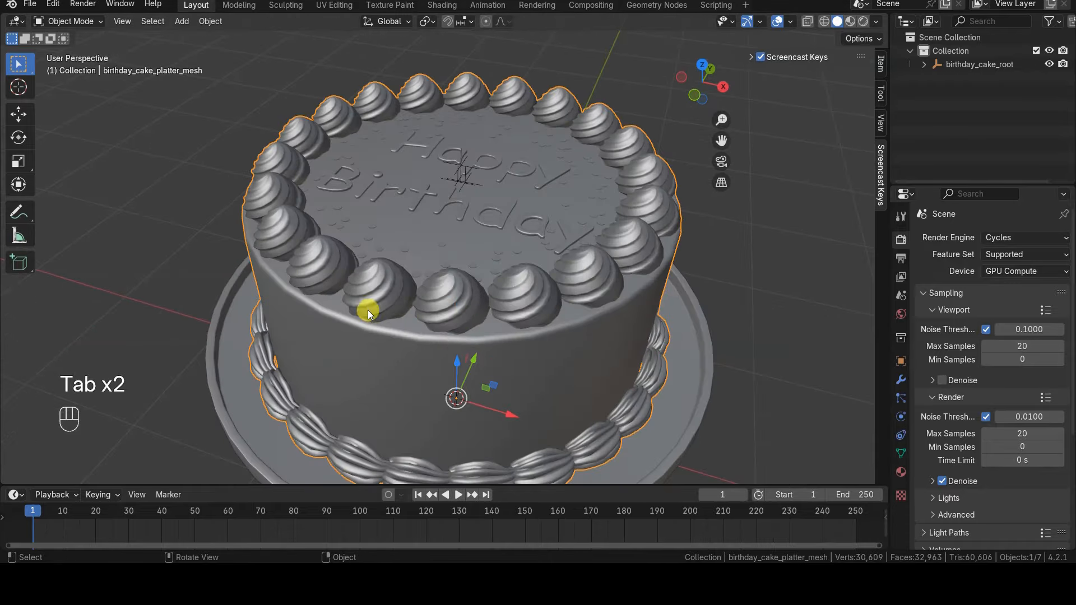
key("Tab")
key("alt+a")
key("l")
key("KP_Decimal")
Bring up the Separate options for the selected frosting swirl and look over the available methods
key("p")
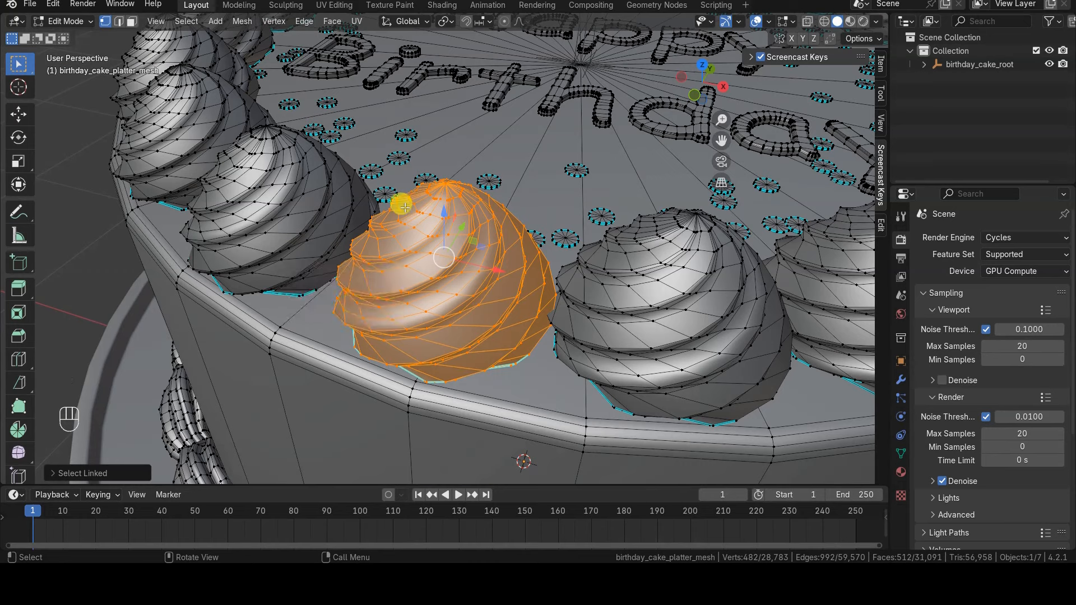
key("p")
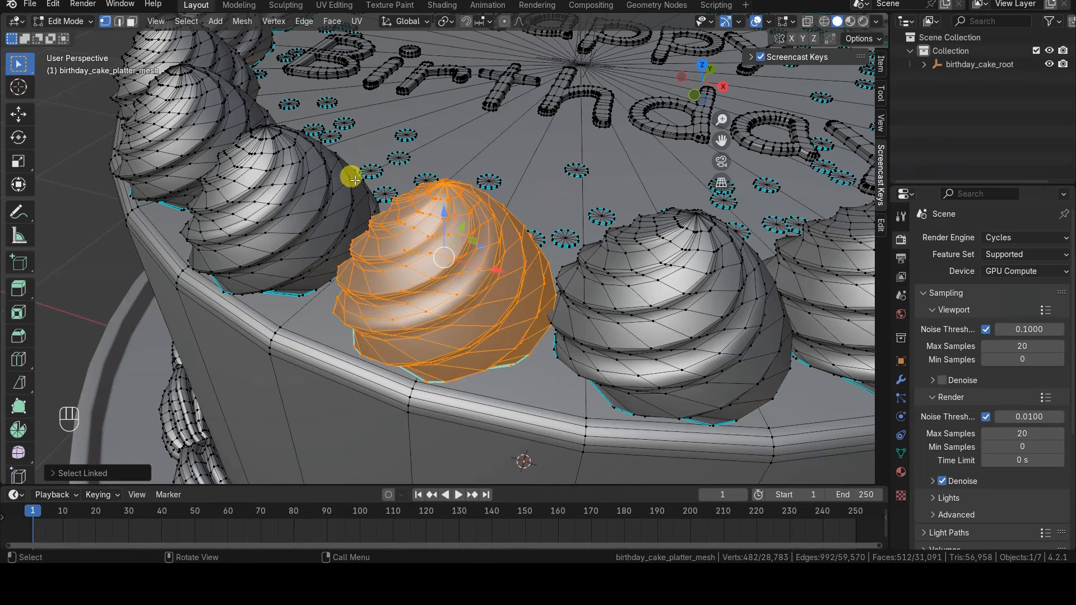
key("p")
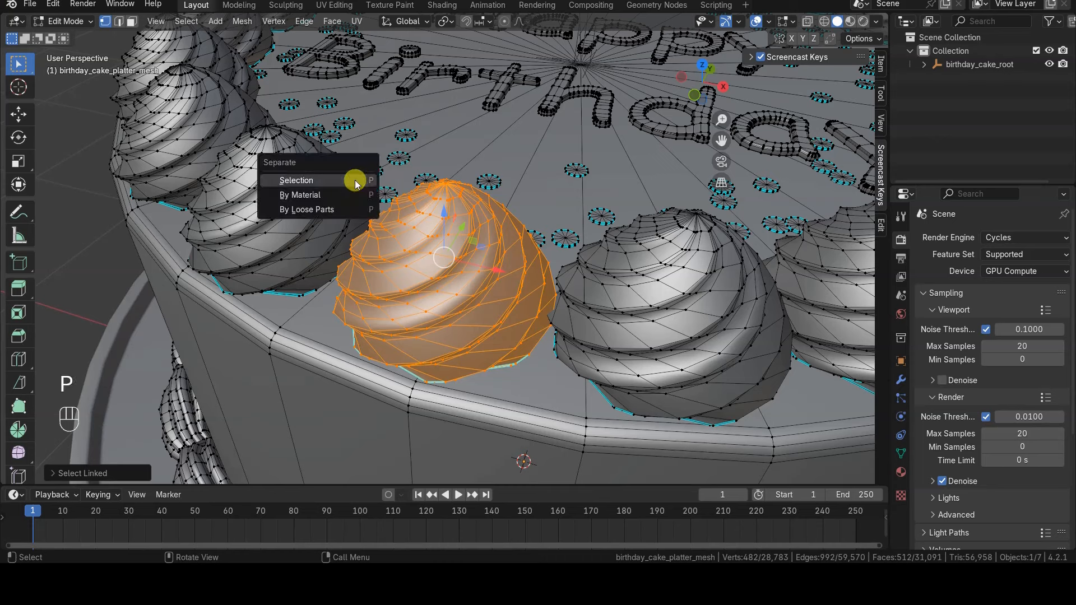
left_click(348, 211)
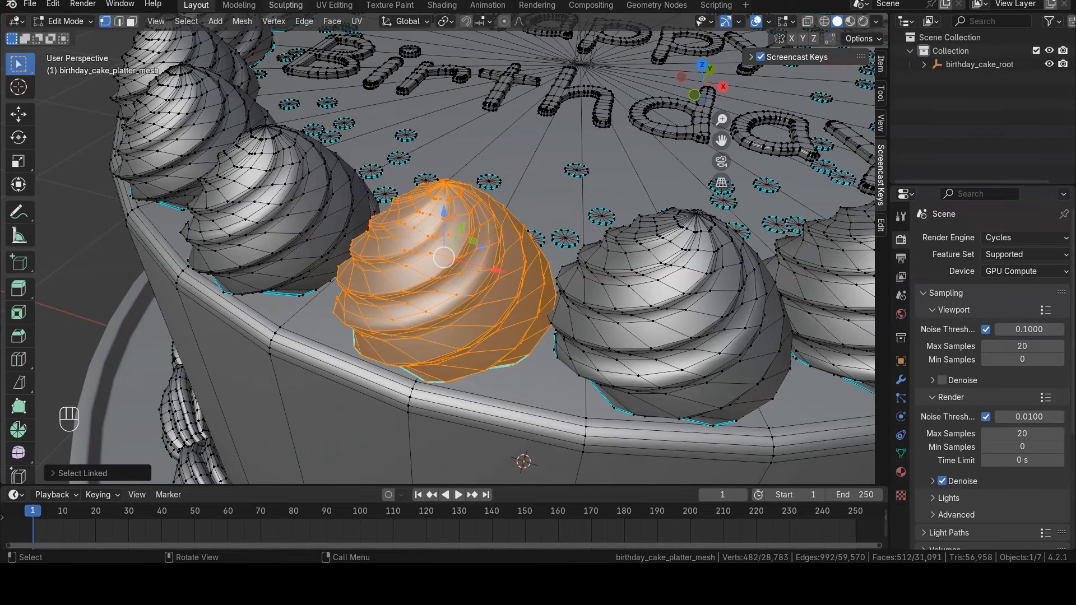
Replace the current selection with the linked geometry of nine neighbouring frosting swirls, running from the cake's front rim around to the back
scroll(462, 242, "down", 6)
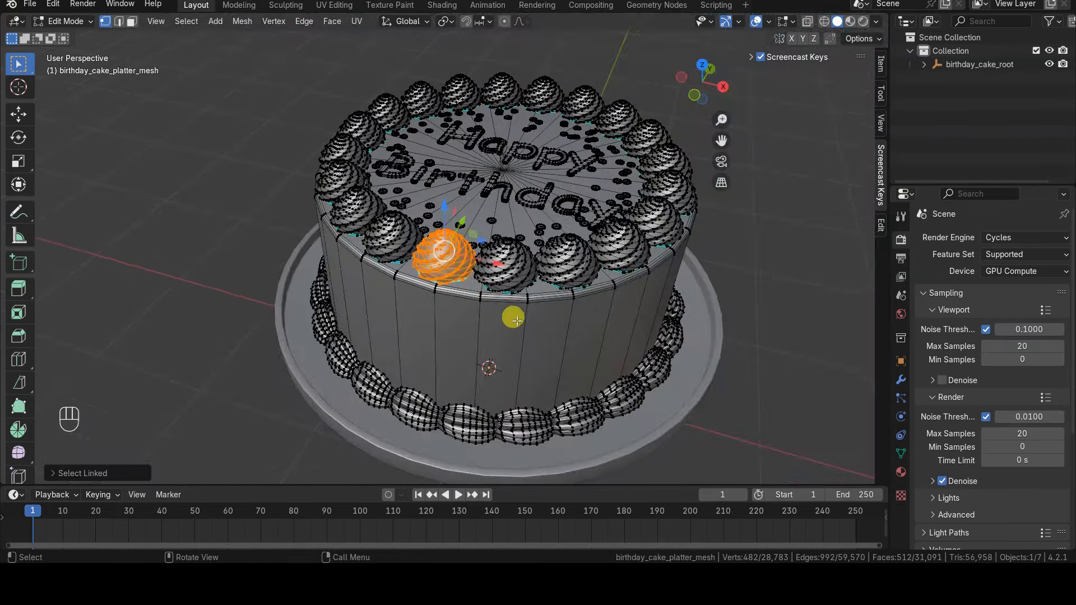
key("alt+a")
key("l")
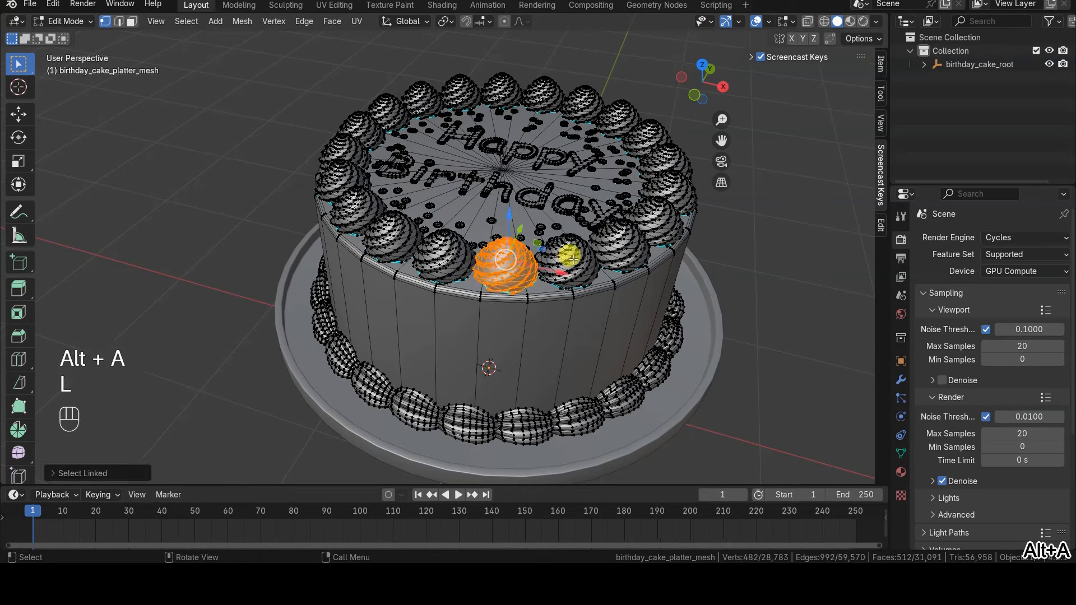
key("l")
key("l")
key("l")
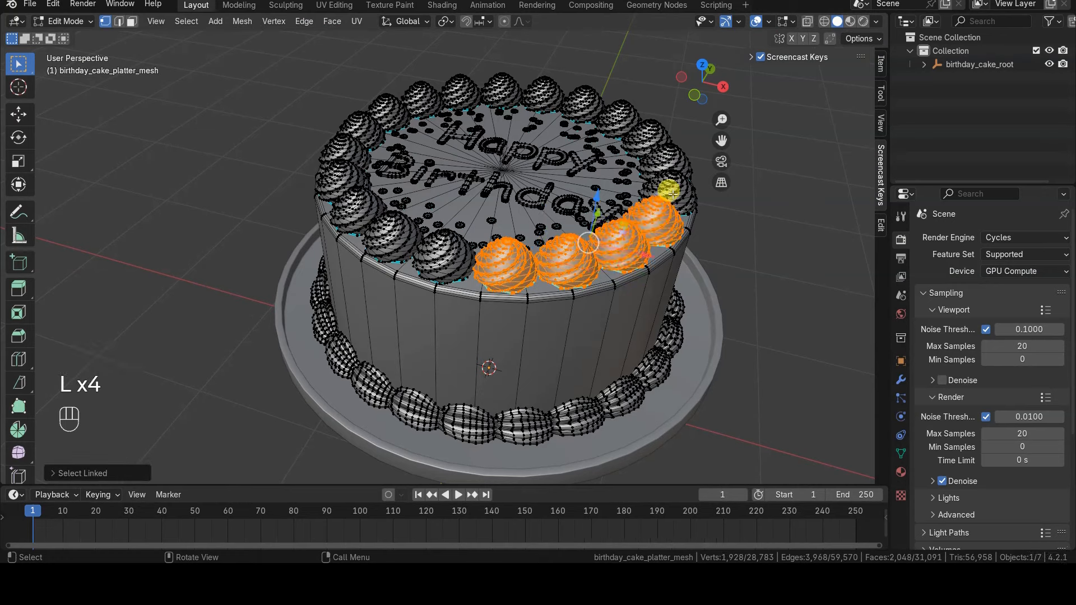
key("l")
key("l")
key("l")
key("l")
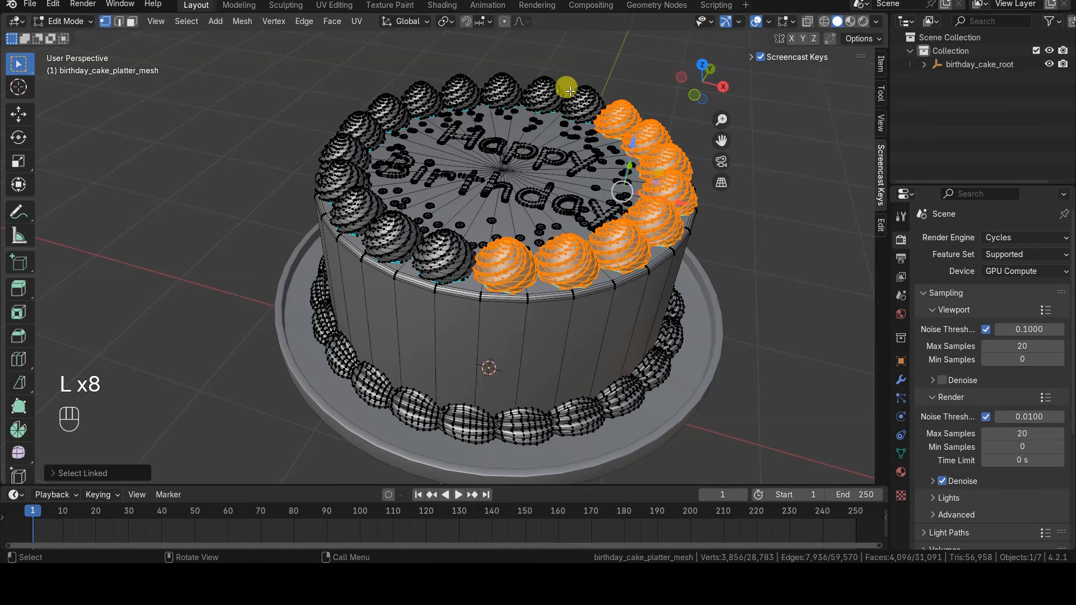
key("l")
Add the linked geometry of the lettering's "a", "h" and "r" and one nearby sprinkle to the selection
key("l")
key("l")
key("l")
key("l")
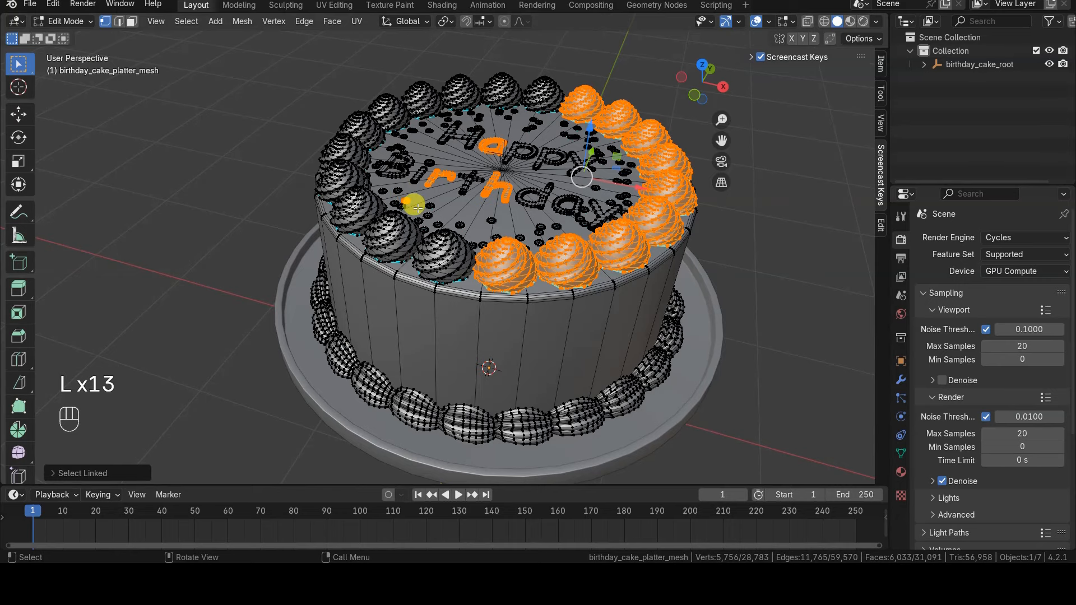
Hide the platter object, return to Edit Mode on the cake and clear its mesh selection
key("Tab")
left_click(349, 424)
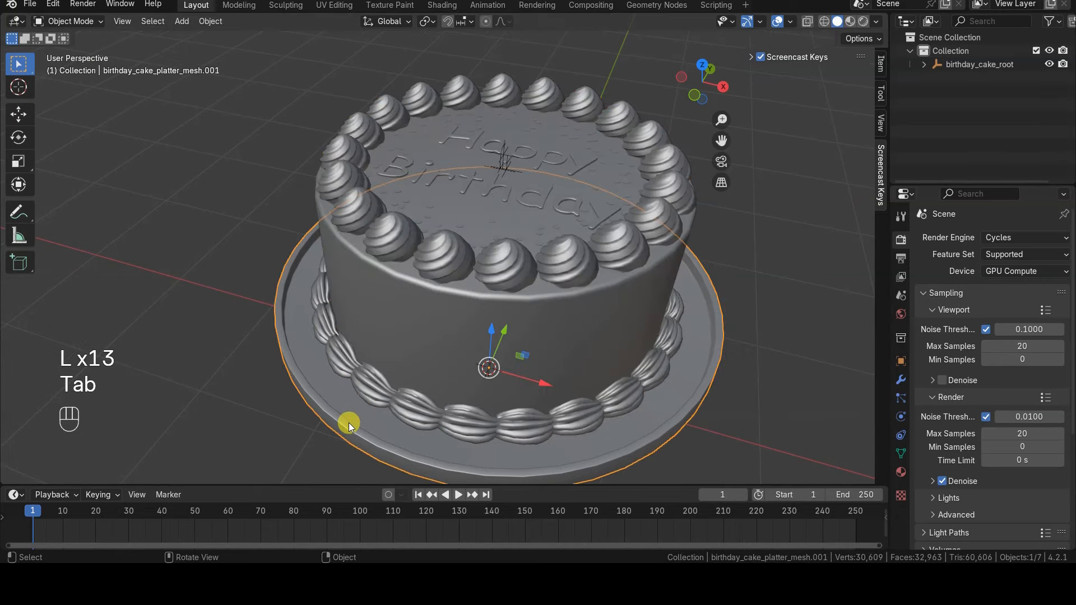
key("h")
left_click(480, 324)
key("Tab")
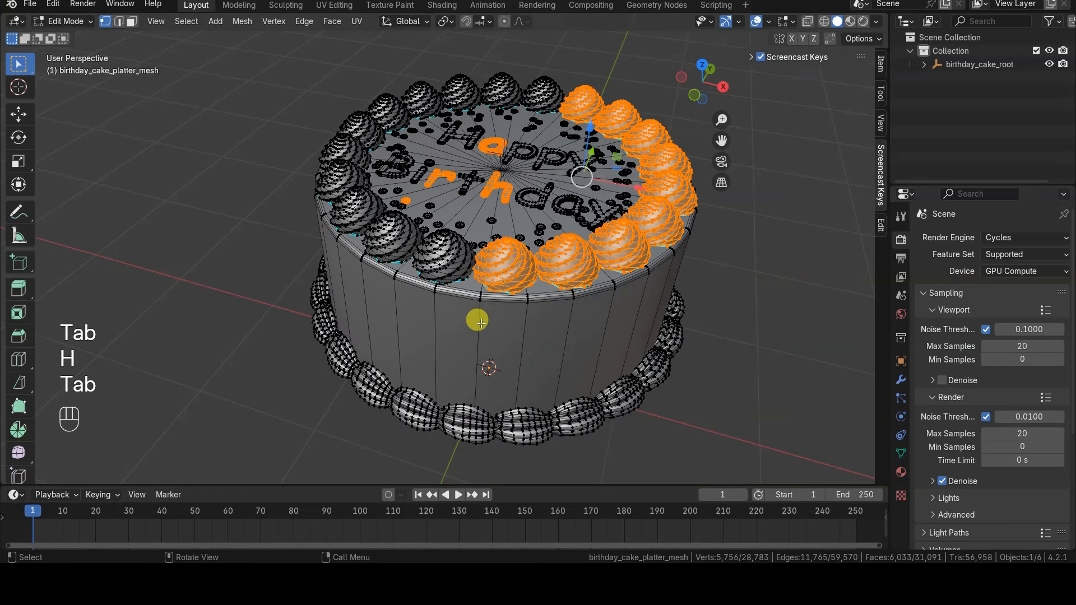
key("alt+a")
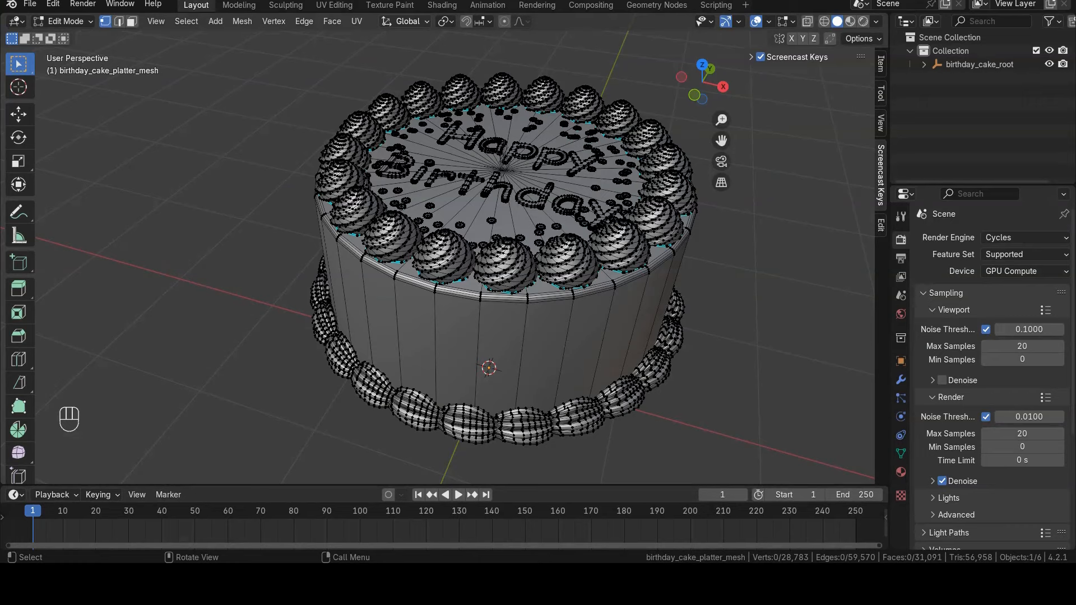
Separate the cake's entire geometry by loose parts and return to Object Mode
key("a")
key("p")
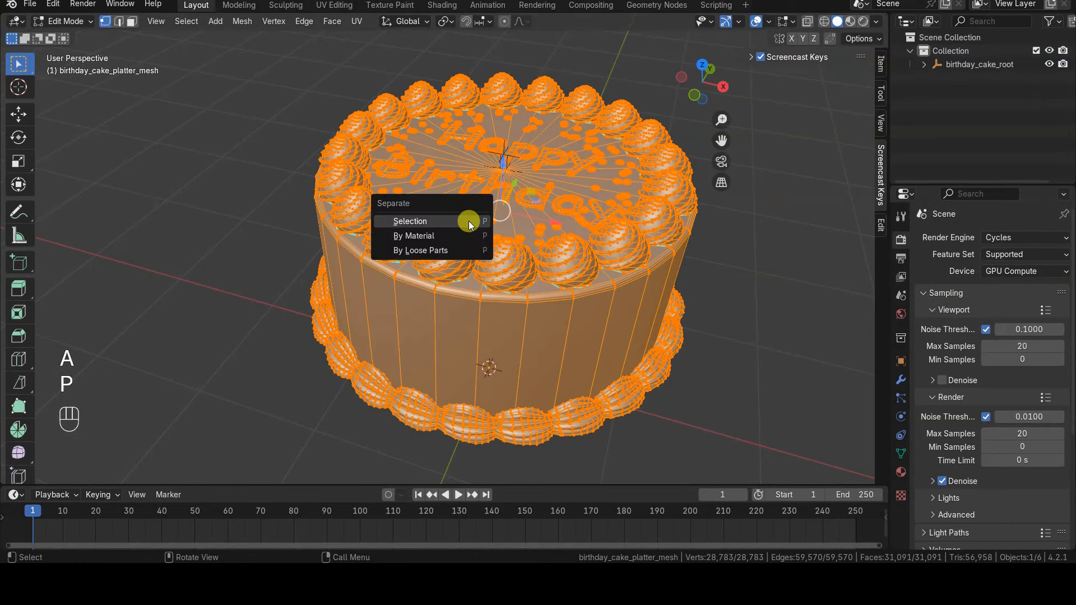
left_click(453, 251)
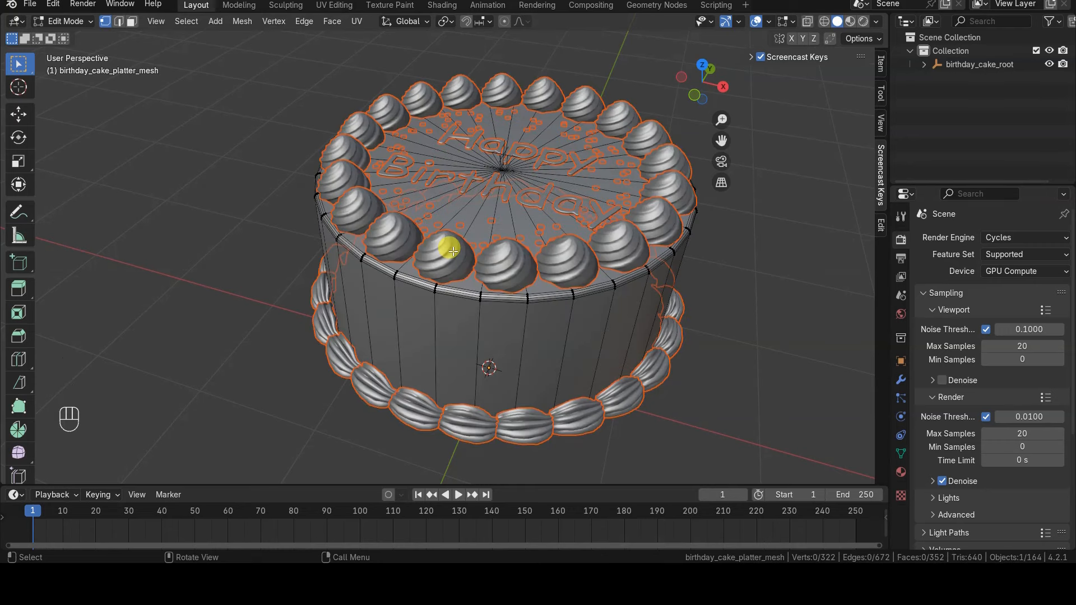
key("a")
key("Tab")
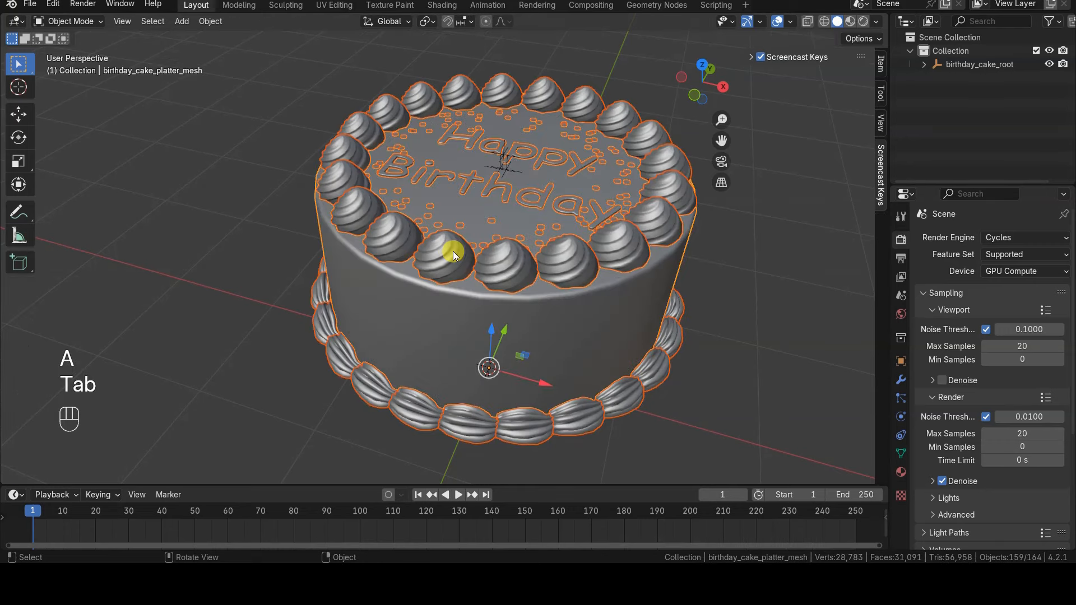
Deselect all objects and expand the birthday_cake_root hierarchy to examine the separated parts
left_click(247, 284)
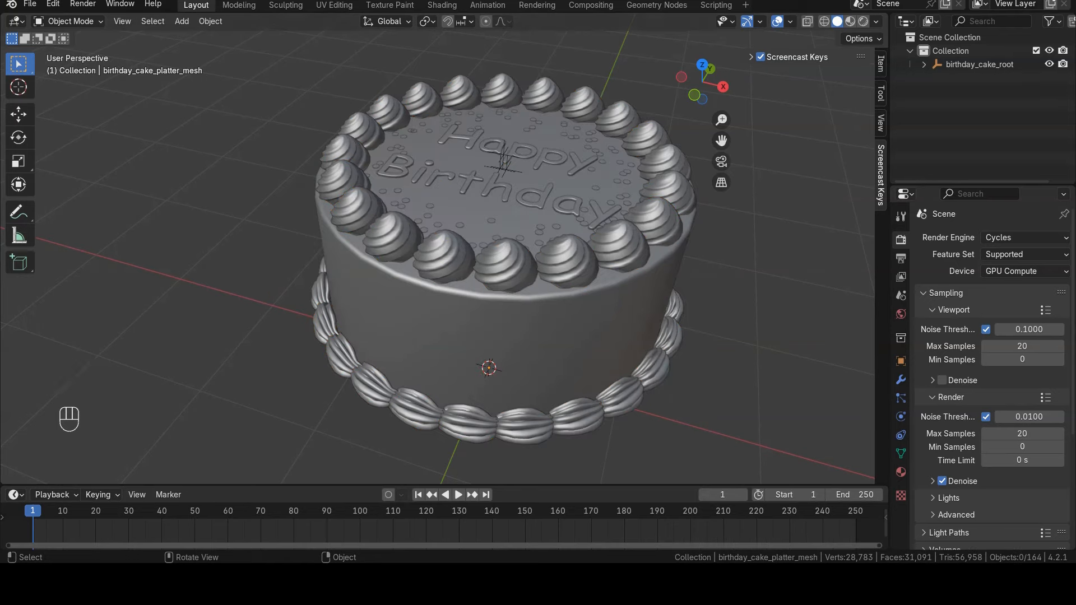
left_click(923, 64)
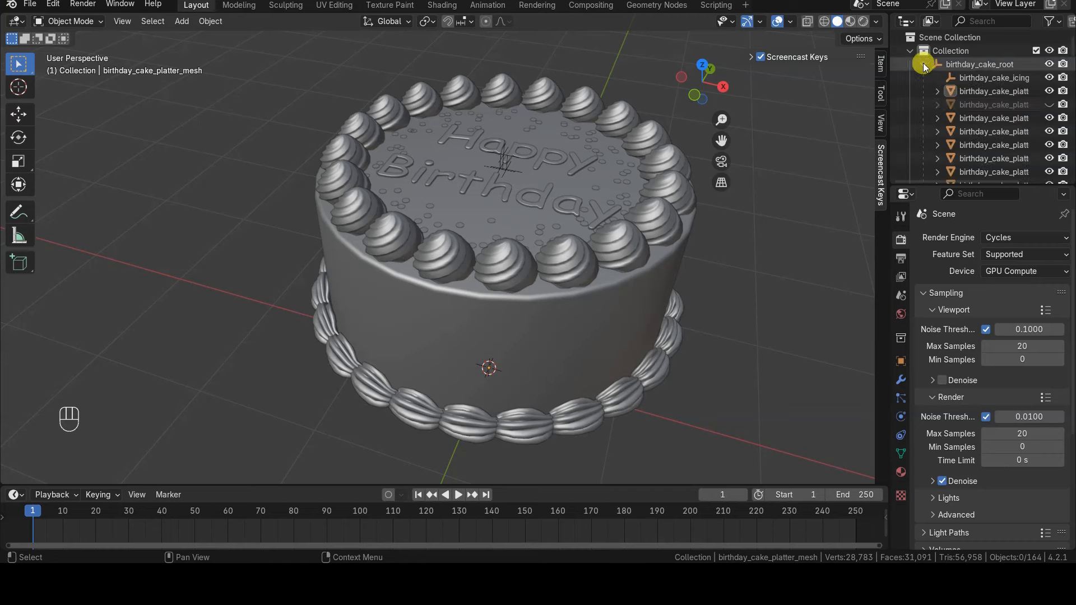
scroll(1007, 126, "down", 3)
Move a rim swirl, a decoration on the cake's top and a bottom border segment aside one at a time, undoing each move
left_click(471, 270)
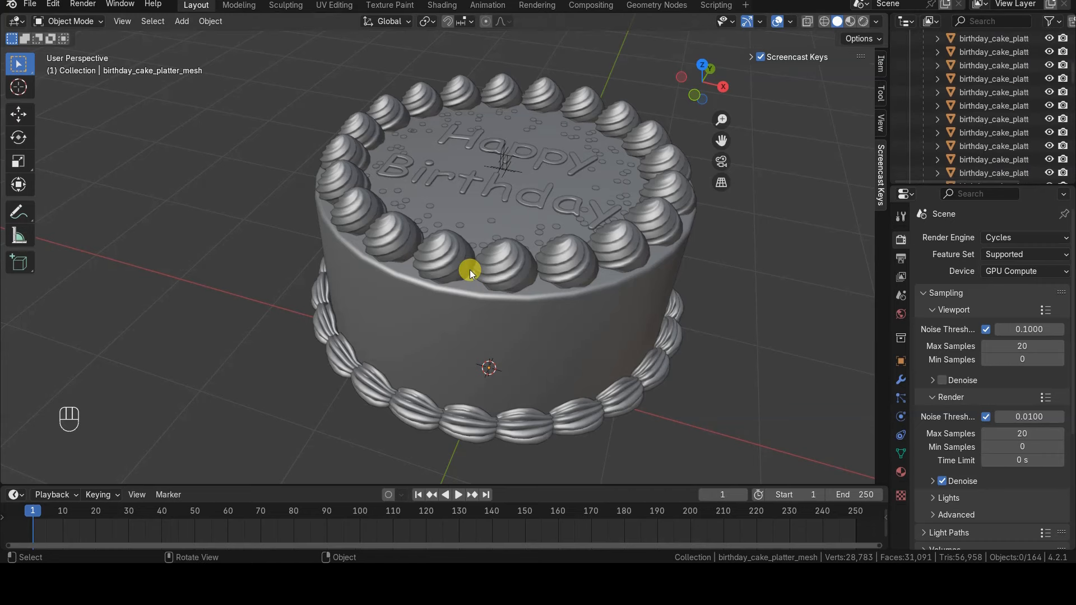
key("g")
left_click(347, 280)
key("ctrl+z")
left_click(493, 207)
key("g")
left_click(300, 293)
key("ctrl+z")
left_click(452, 418)
key("g")
left_click(269, 310)
key("ctrl+z")
Reveal the hidden platter beneath the cake and deselect everything
mouse_move(486, 365)
middle_mouse_down()
mouse_move(476, 349)
mouse_move(509, 358)
mouse_move(472, 311)
mouse_move(503, 329)
mouse_move(477, 351)
middle_mouse_up()
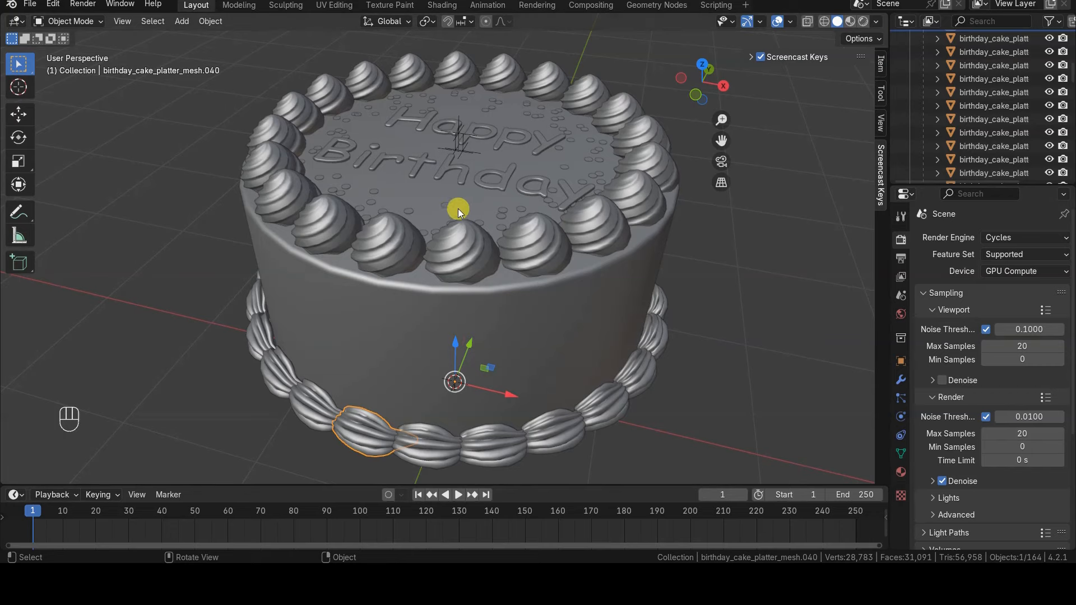
key("alt+h")
middle_click_drag(449, 230, 495, 300)
left_click(632, 392)
middle_click_drag(632, 390, 536, 381)
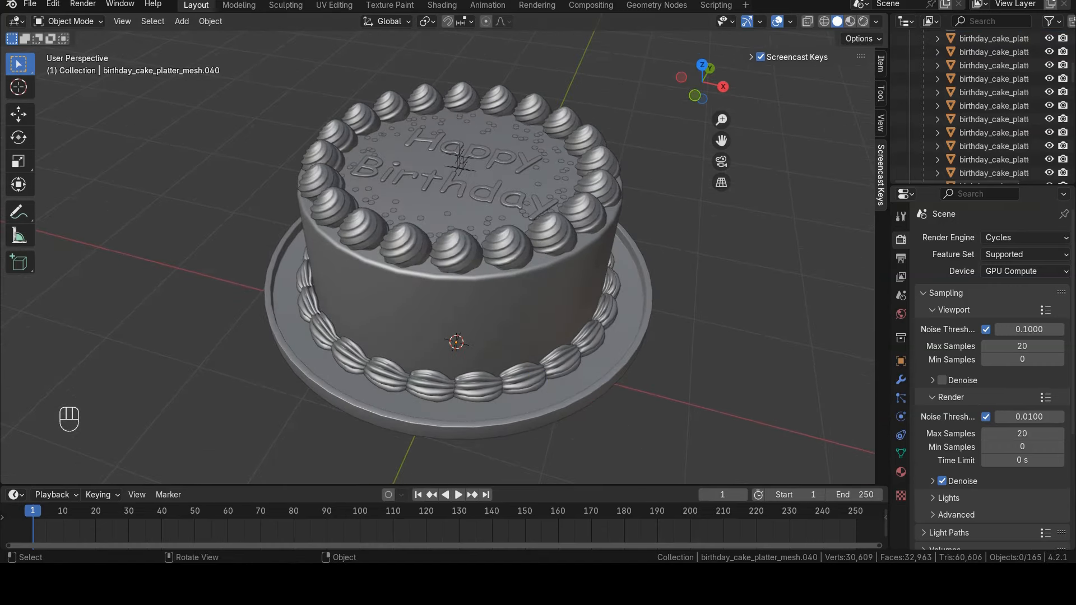